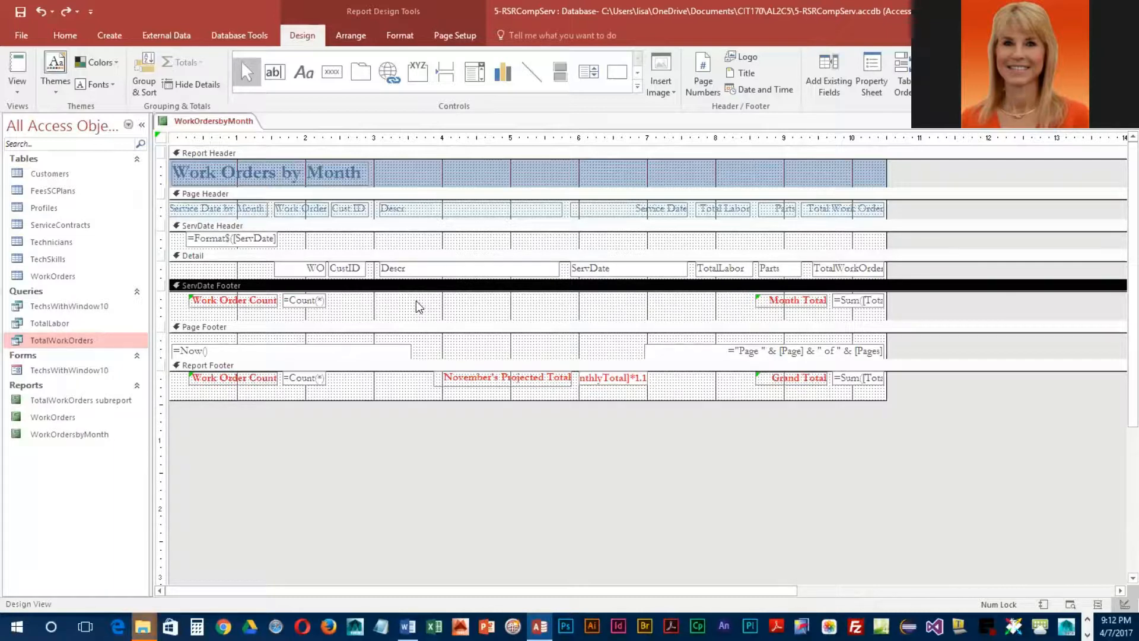
Step: Set the ServDate Footer section's back color to Accent 3, Lighter 80%
{"action": "left_click", "coordinate": [872, 72]}
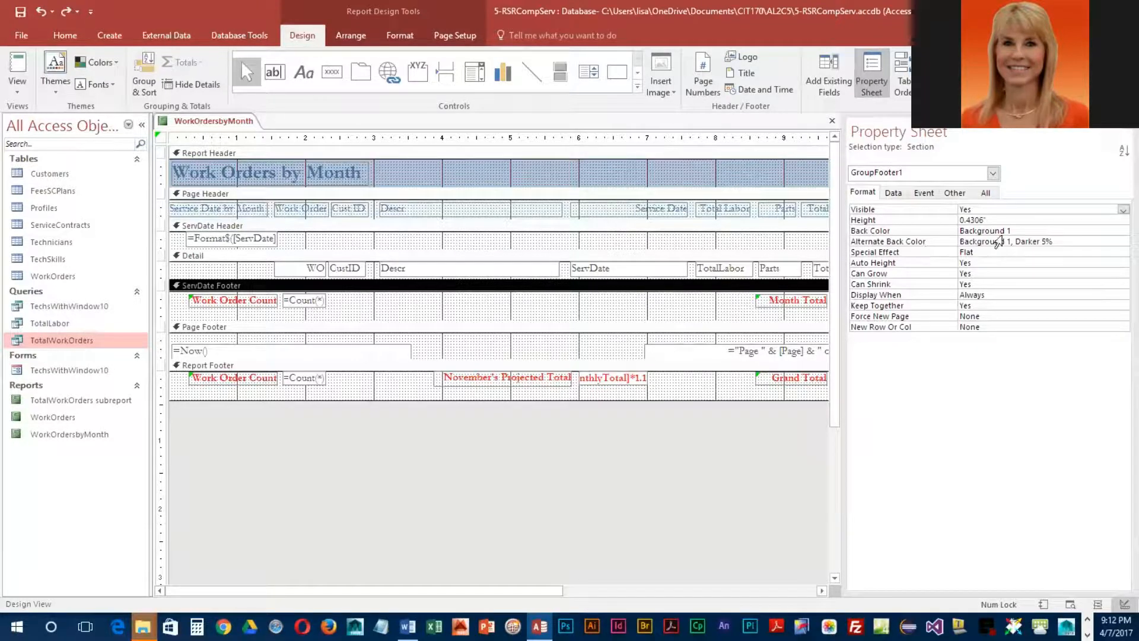
{"action": "left_click", "coordinate": [1028, 230]}
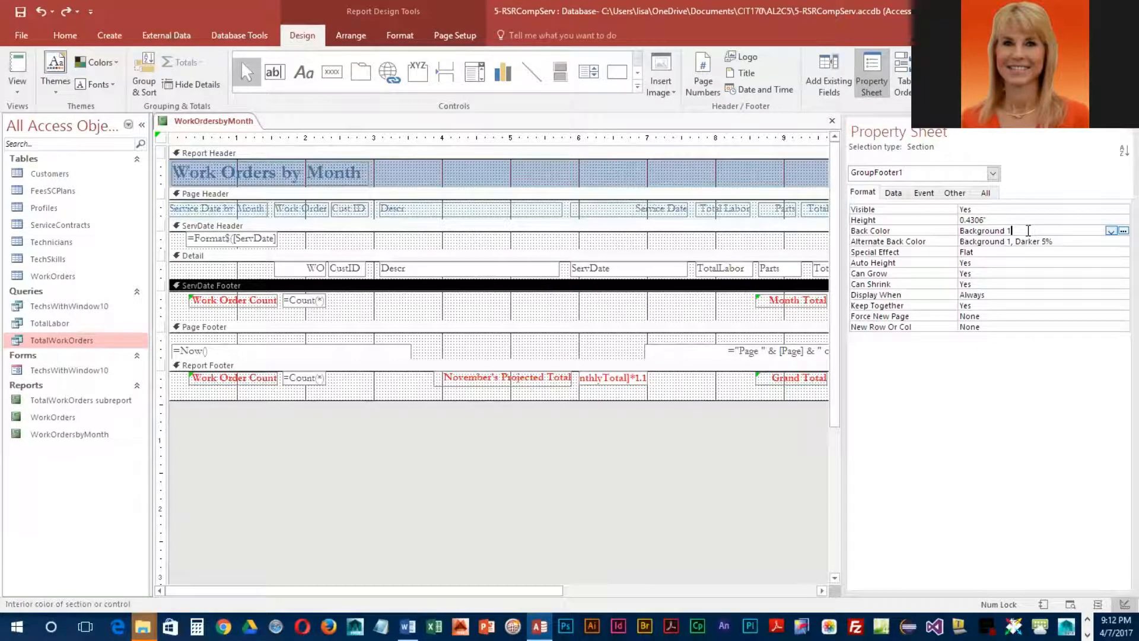
{"action": "left_click", "coordinate": [1114, 231]}
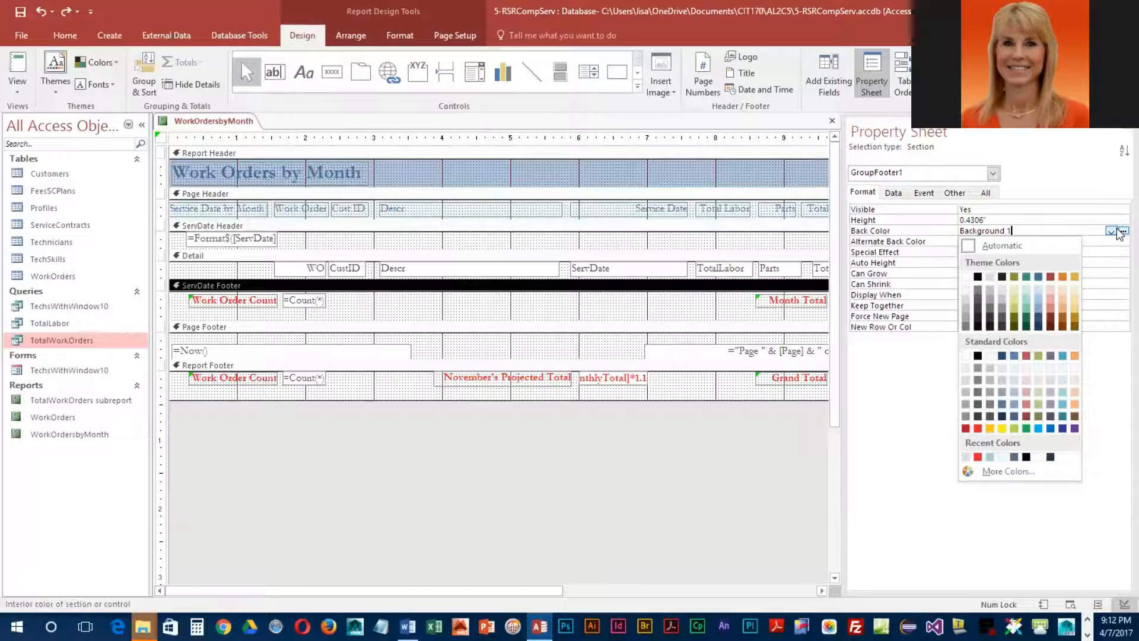
{"action": "left_click", "coordinate": [1038, 291]}
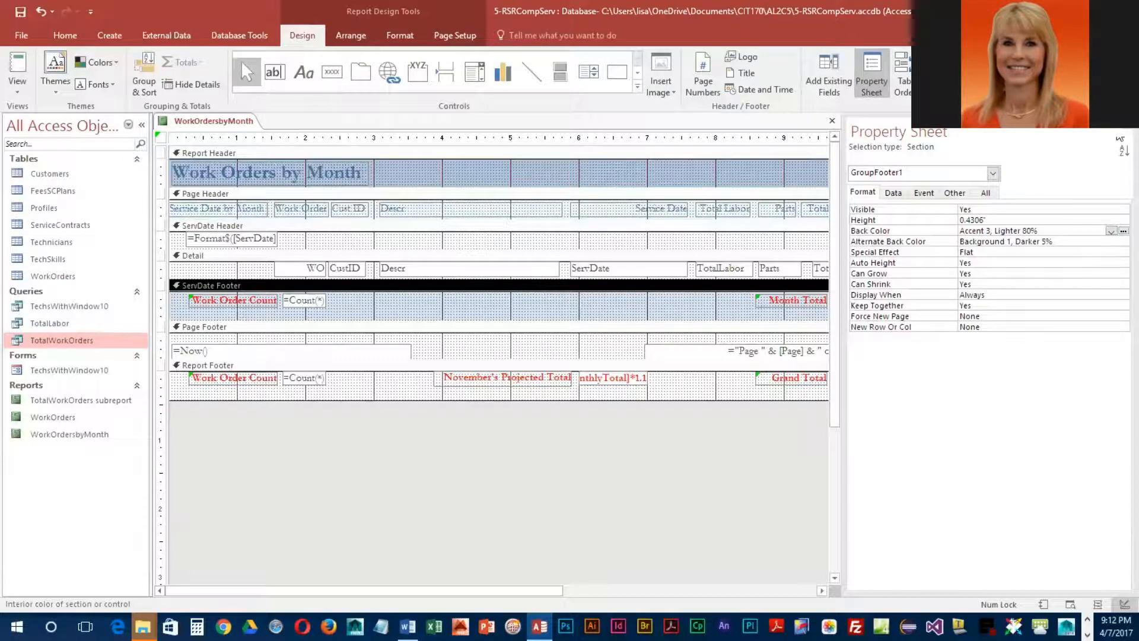
{"action": "key", "text": "F4"}
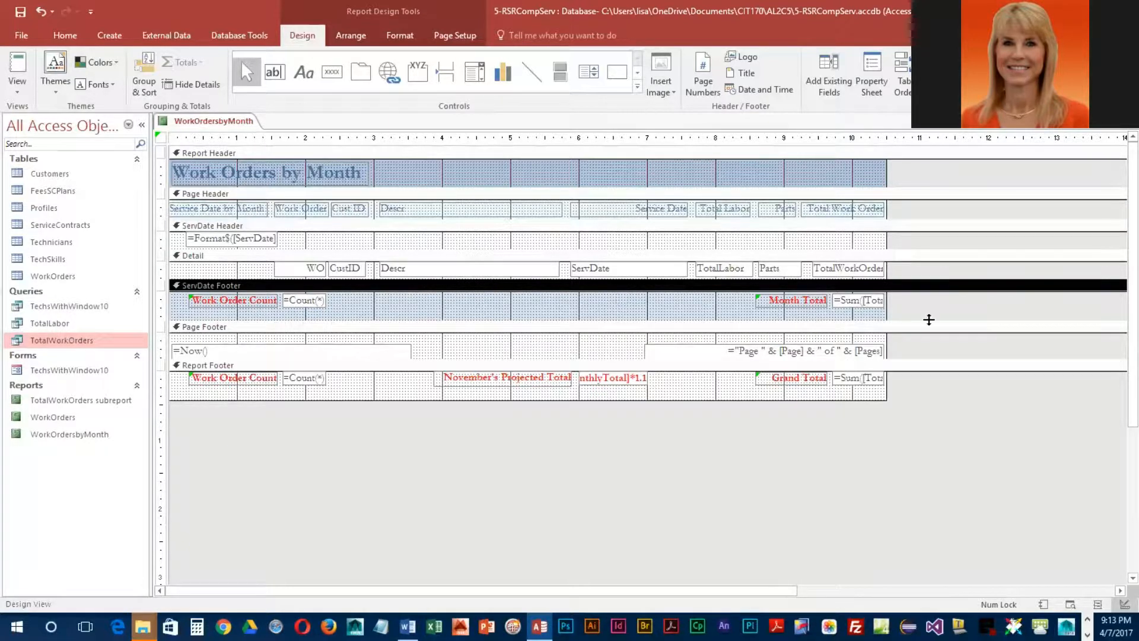
Step: Give the count and sum text boxes in the ServDate Footer a transparent fill
{"action": "left_click", "coordinate": [290, 304]}
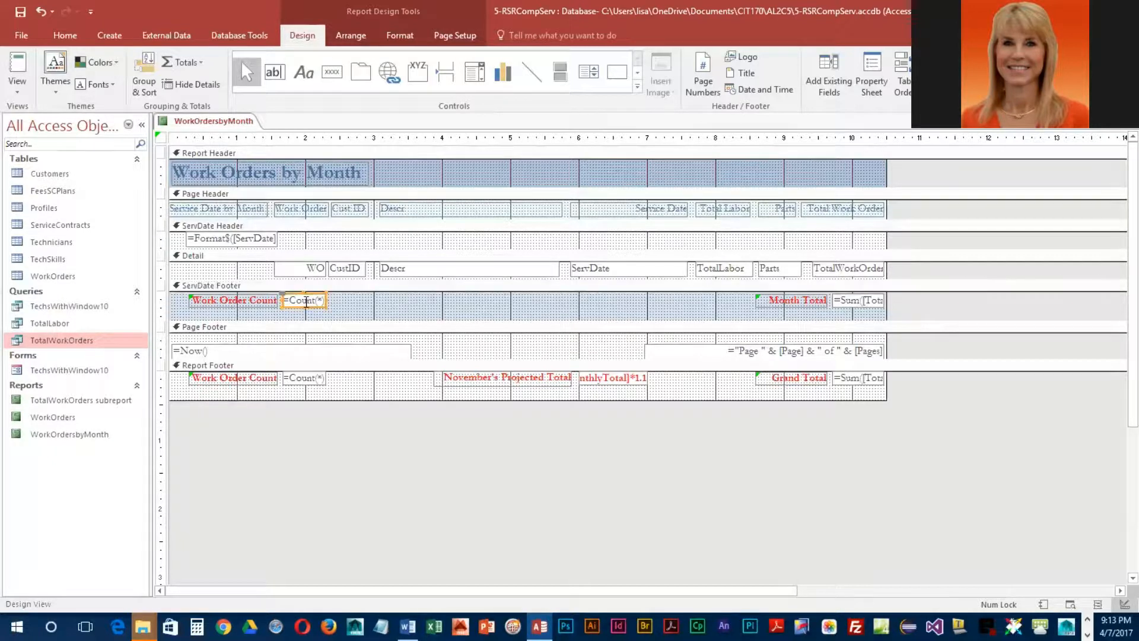
{"action": "left_click", "coordinate": [861, 301], "text": "shift"}
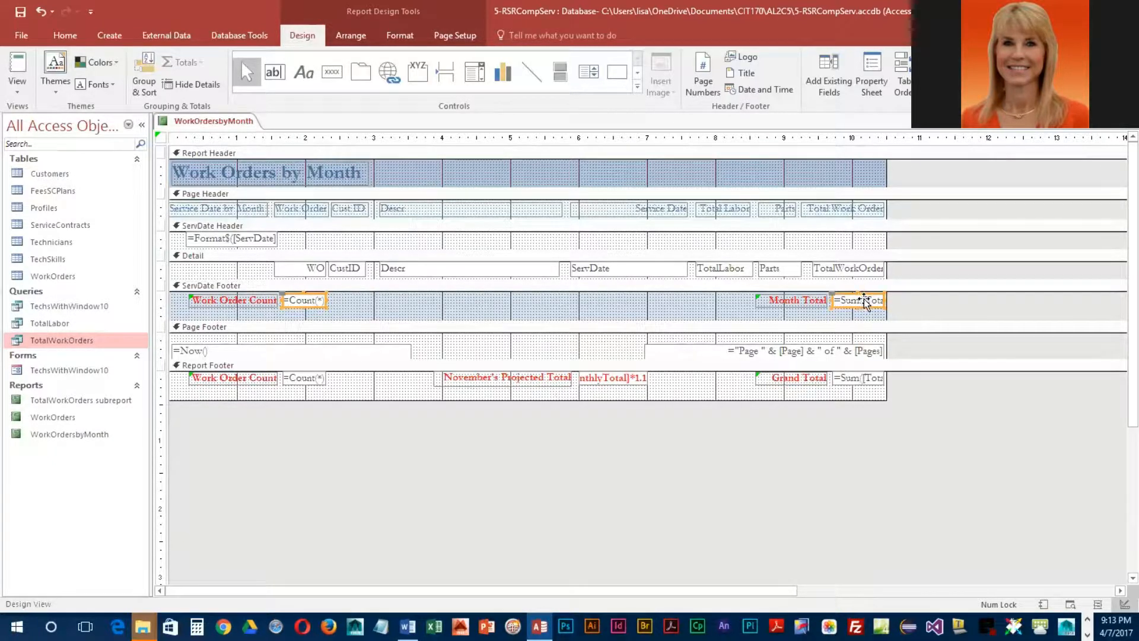
{"action": "right_click", "coordinate": [864, 302]}
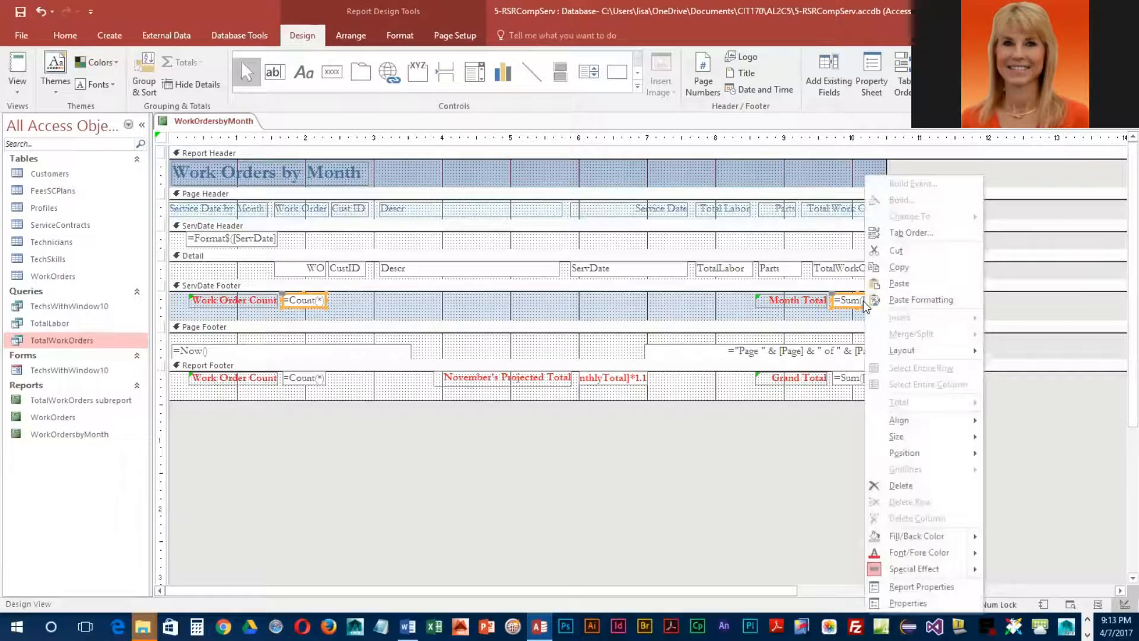
{"action": "mouse_move", "coordinate": [907, 538]}
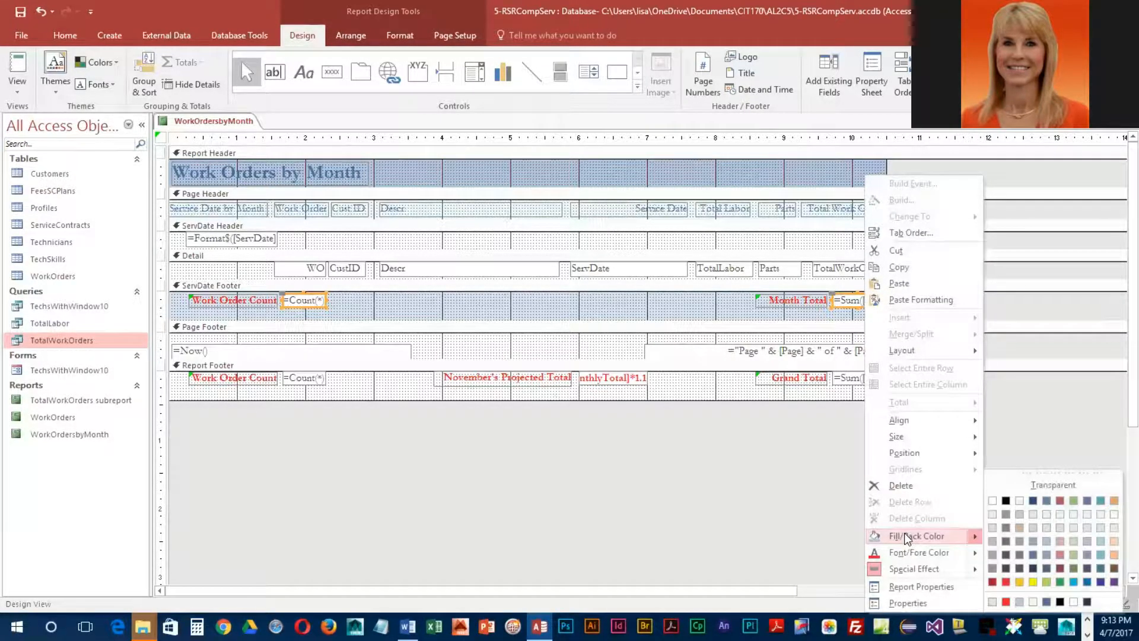
{"action": "left_click", "coordinate": [1047, 485]}
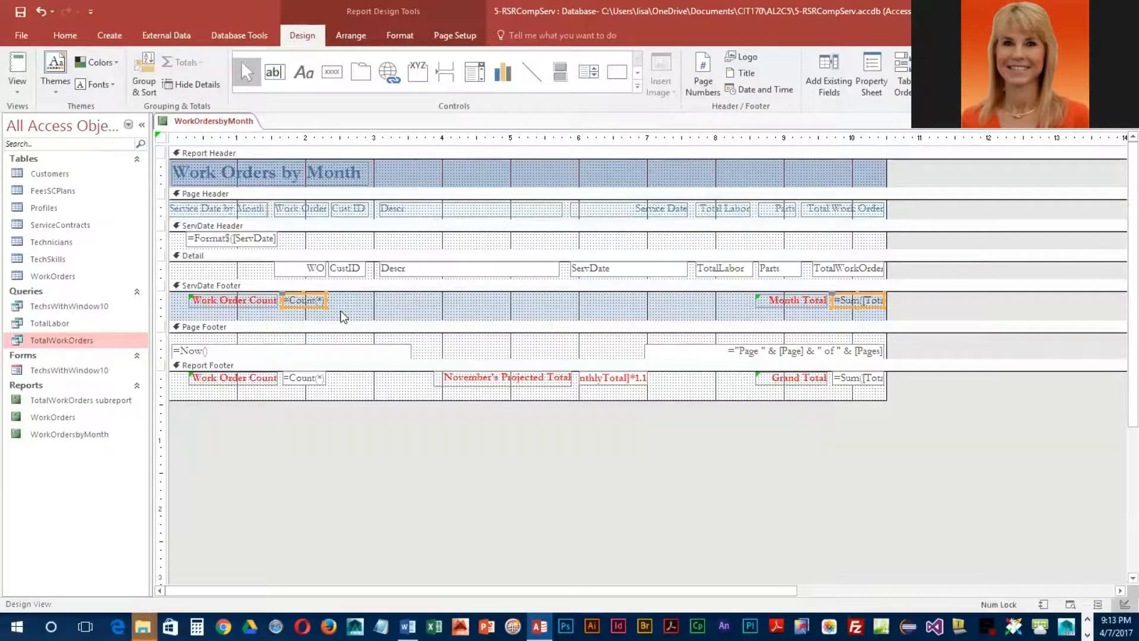
{"action": "left_click", "coordinate": [385, 390]}
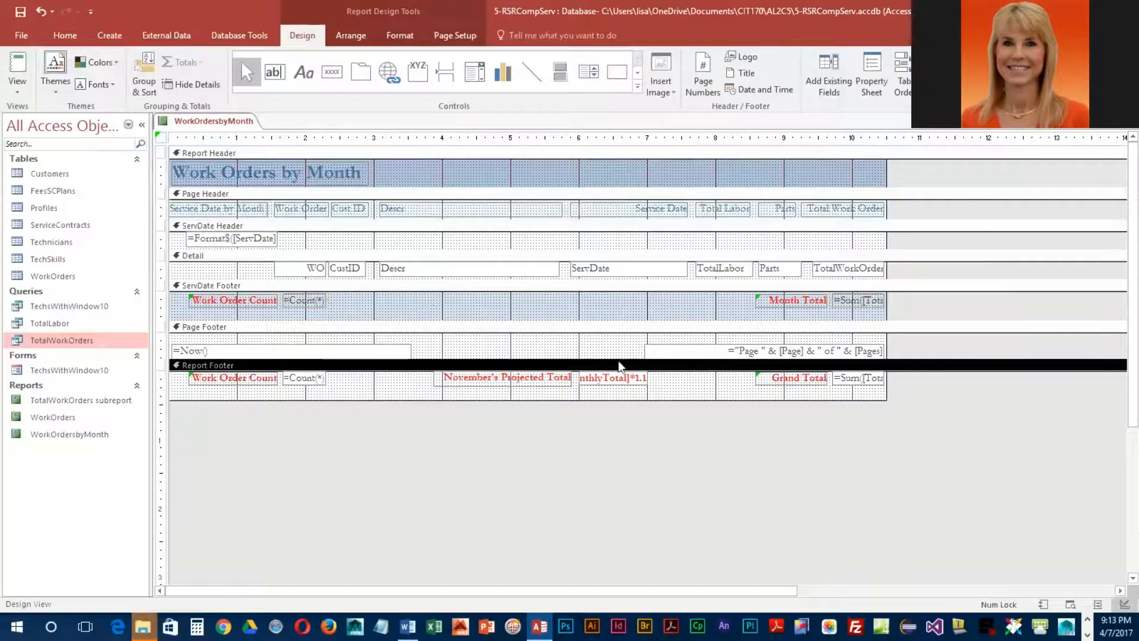
{"action": "left_click", "coordinate": [870, 71]}
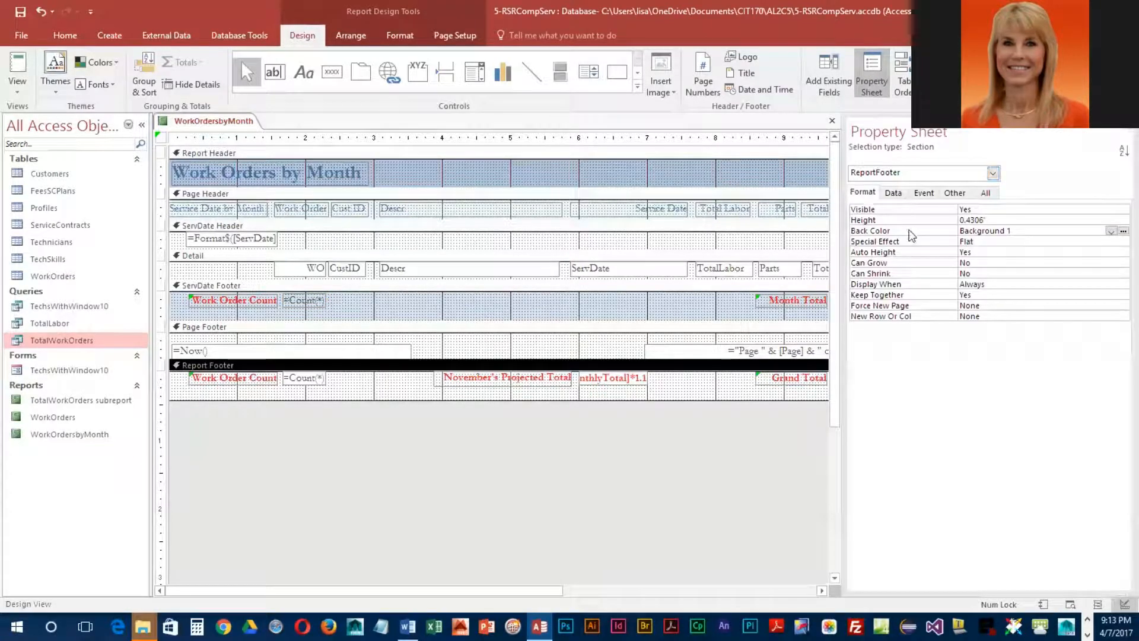
{"action": "left_click", "coordinate": [1113, 232]}
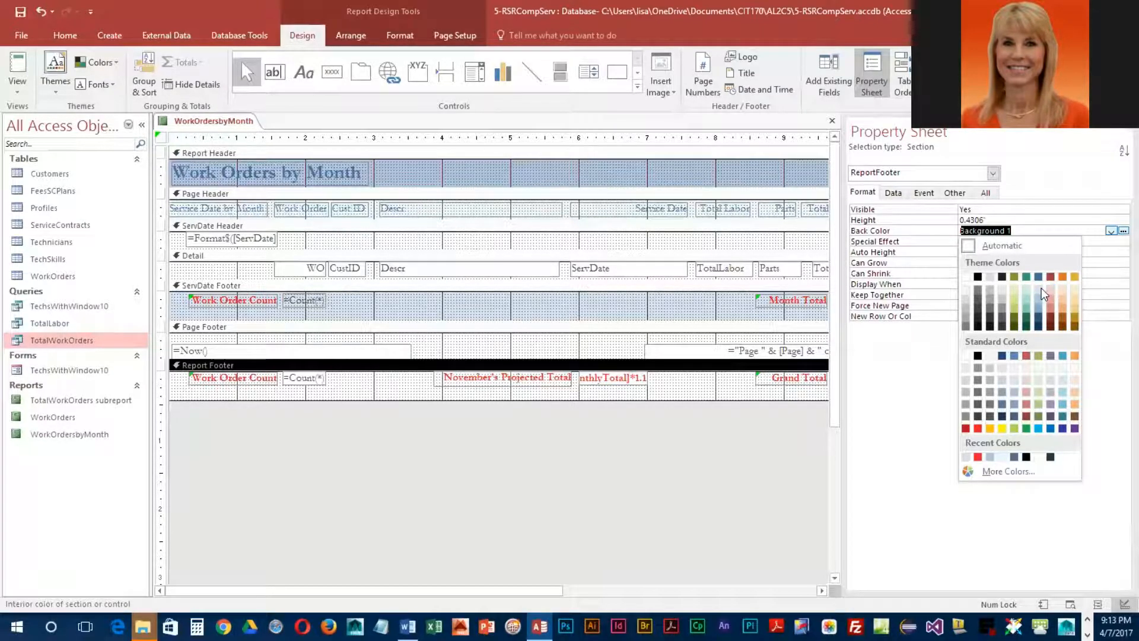
{"action": "left_click", "coordinate": [1121, 125]}
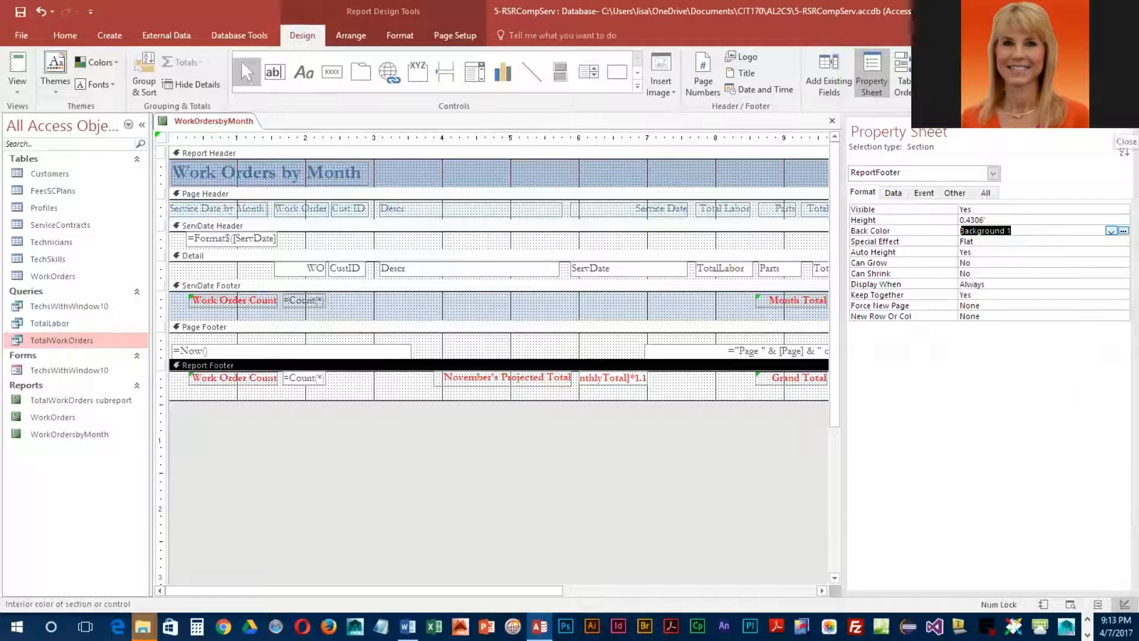
{"action": "left_click", "coordinate": [1121, 124]}
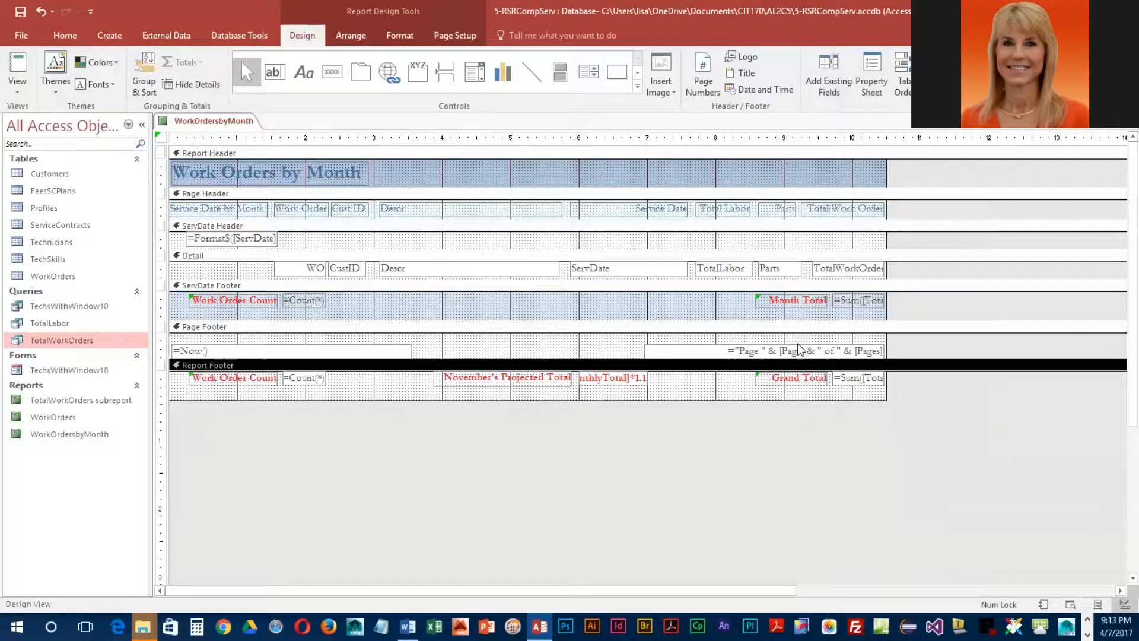
Step: Give the count, November's projected total and grand total text boxes in the Report Footer a transparent fill
{"action": "left_click", "coordinate": [297, 380]}
{"action": "left_click", "coordinate": [618, 379], "text": "shift"}
{"action": "left_click", "coordinate": [859, 385], "text": "shift"}
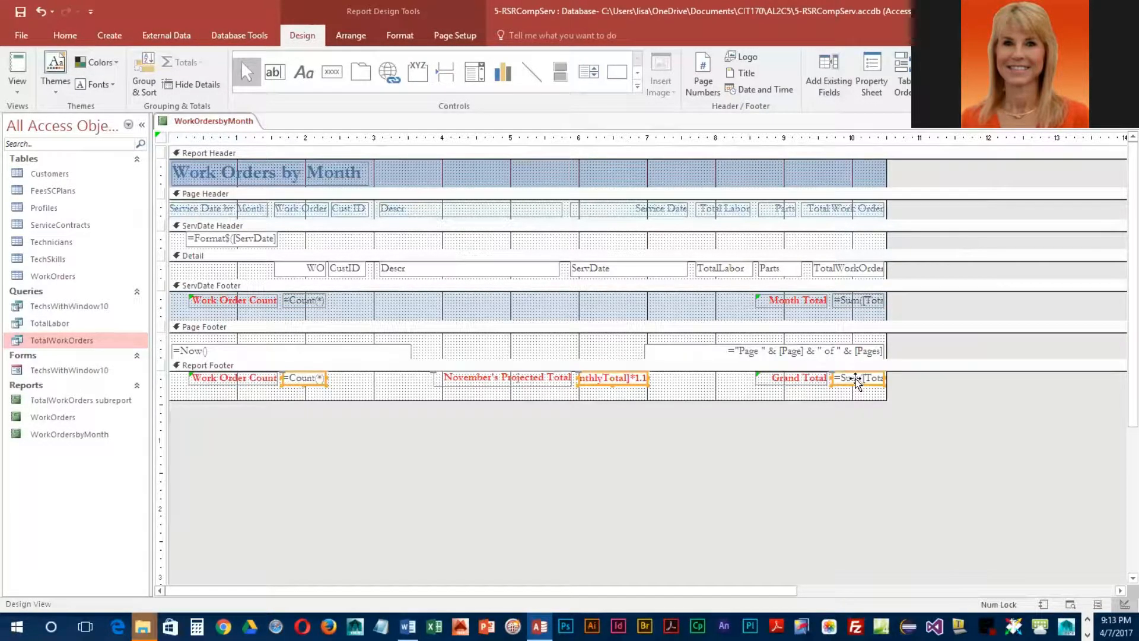
{"action": "right_click", "coordinate": [856, 379]}
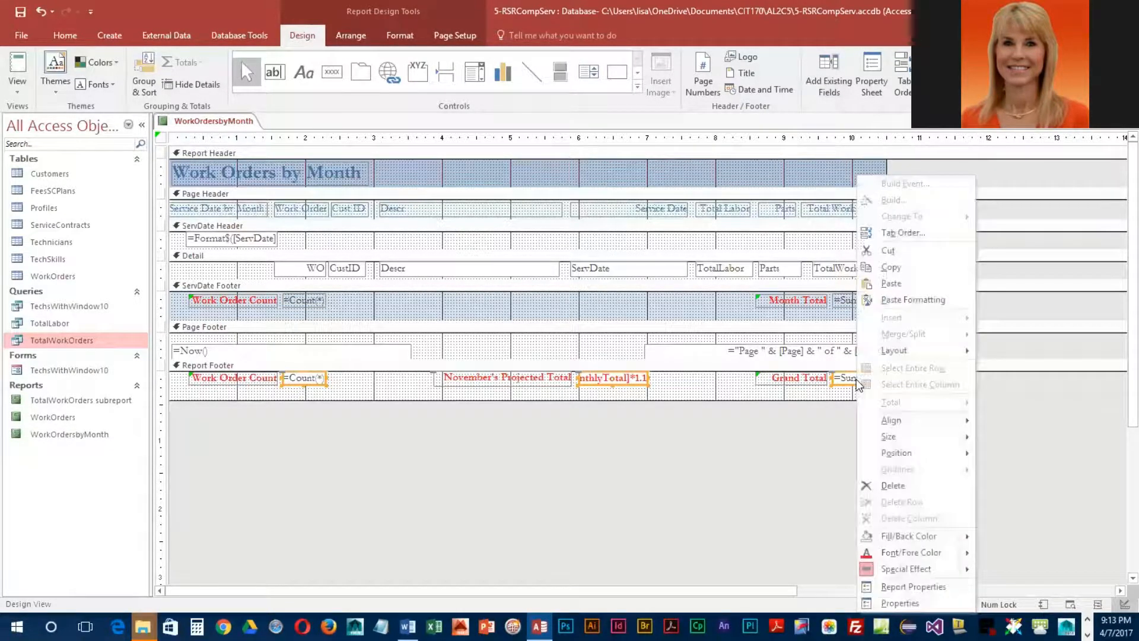
{"action": "mouse_move", "coordinate": [887, 536]}
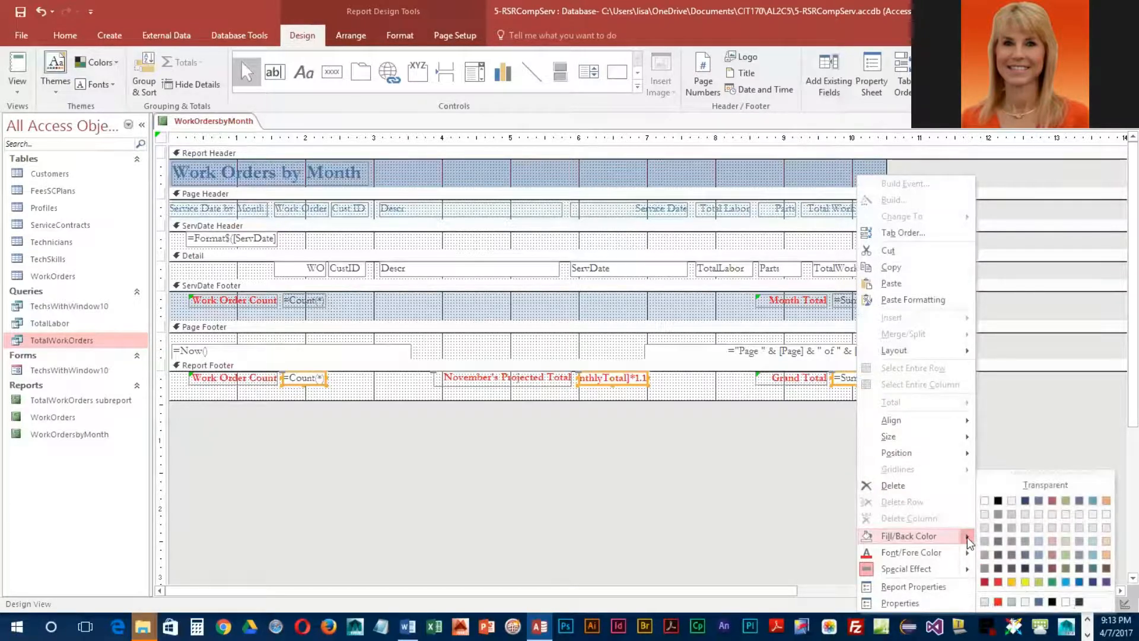
{"action": "left_click", "coordinate": [1047, 484]}
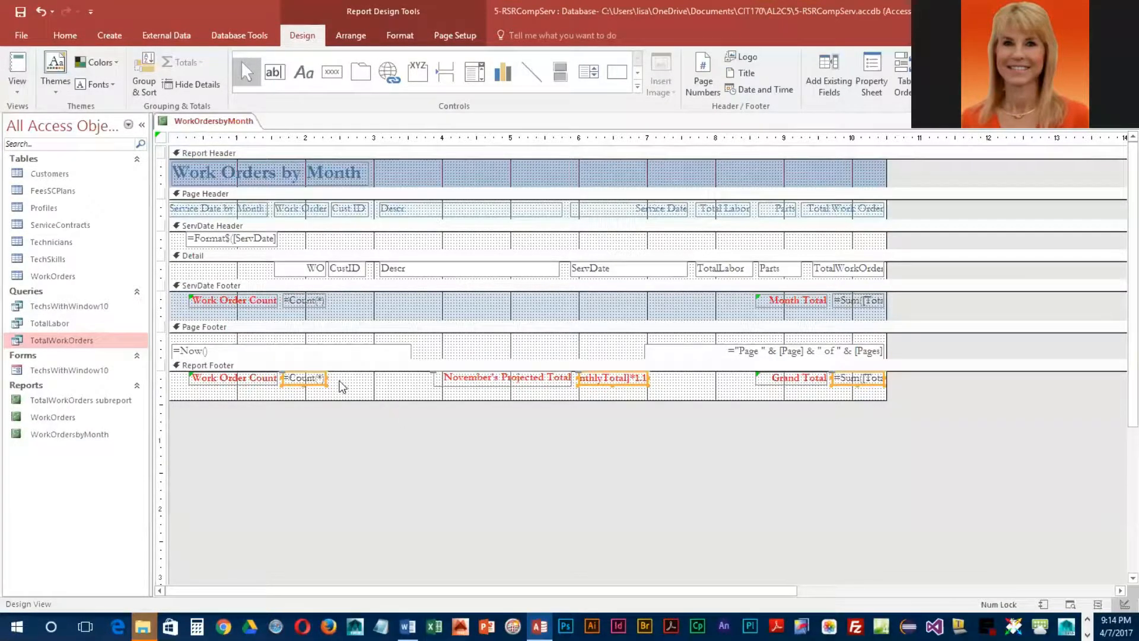
Step: Format the count and sum text boxes in both the ServDate Footer and Report Footer with bold red text
{"action": "left_click", "coordinate": [304, 304]}
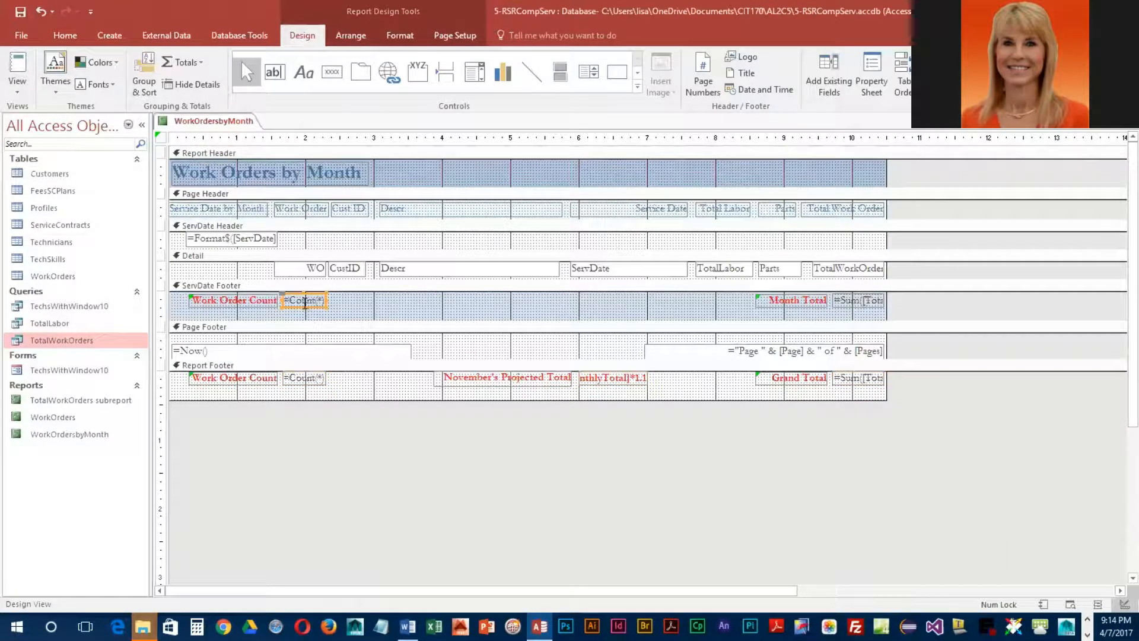
{"action": "left_click", "coordinate": [859, 300], "text": "shift"}
{"action": "left_click", "coordinate": [861, 389], "text": "shift"}
{"action": "left_click", "coordinate": [301, 380], "text": "shift"}
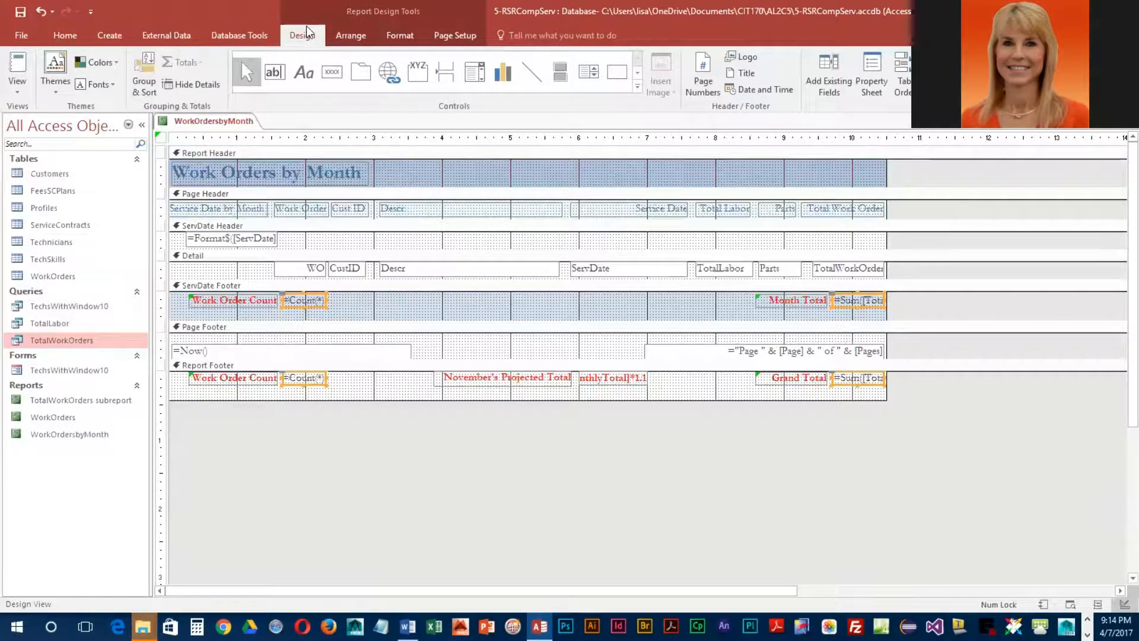
{"action": "left_click", "coordinate": [403, 39]}
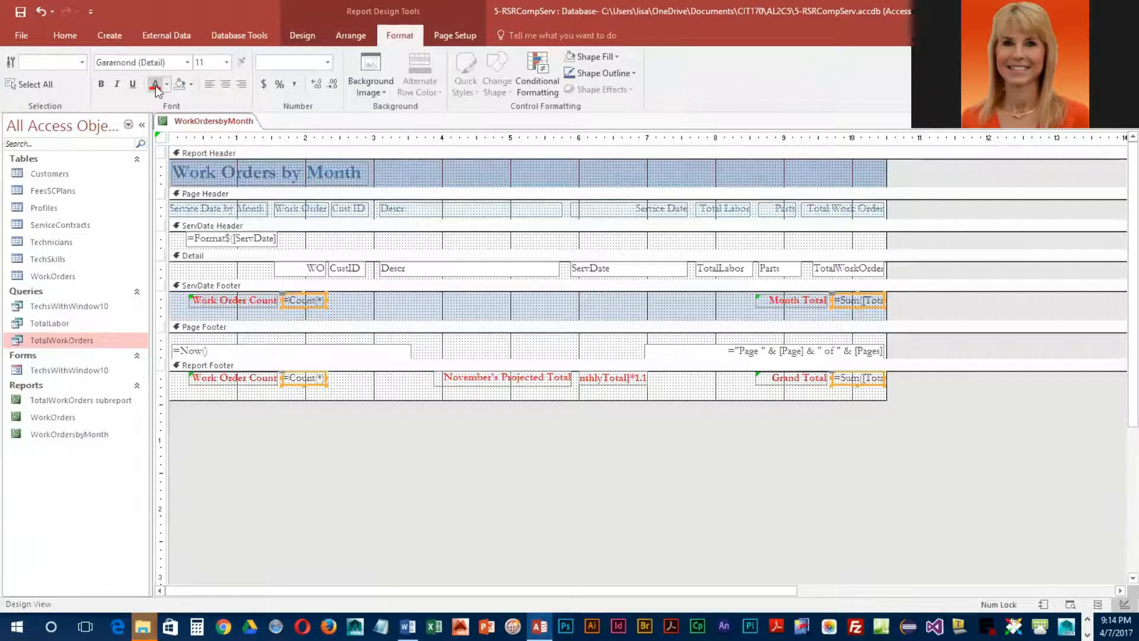
{"action": "left_click", "coordinate": [100, 84]}
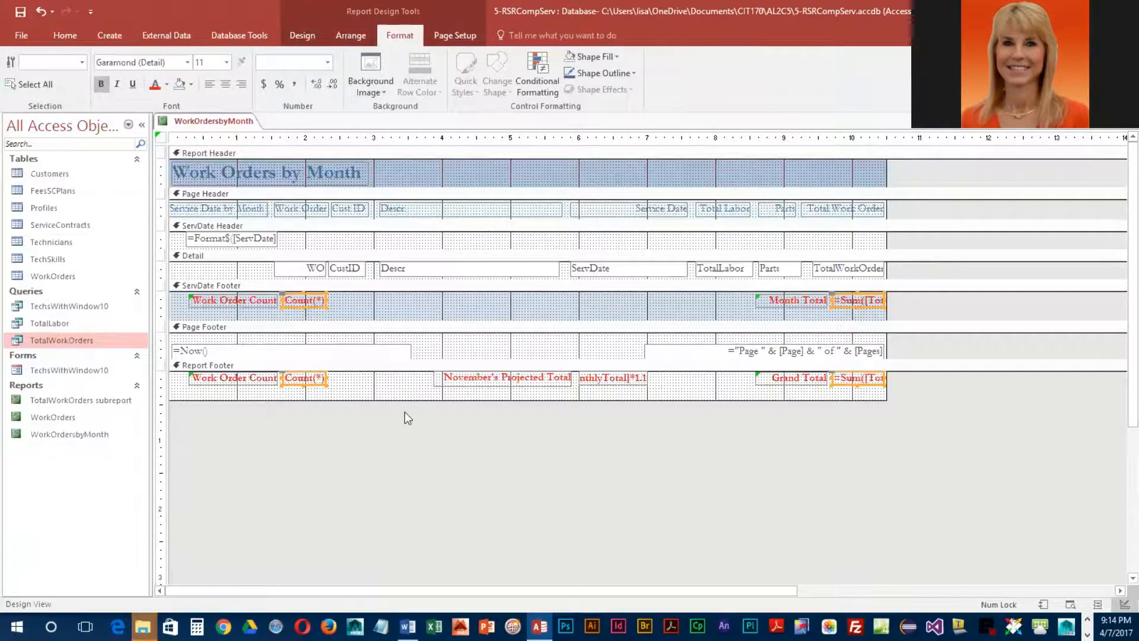
Step: Check the border style of the November's Projected Total text box in the Report Footer
{"action": "left_click", "coordinate": [592, 385]}
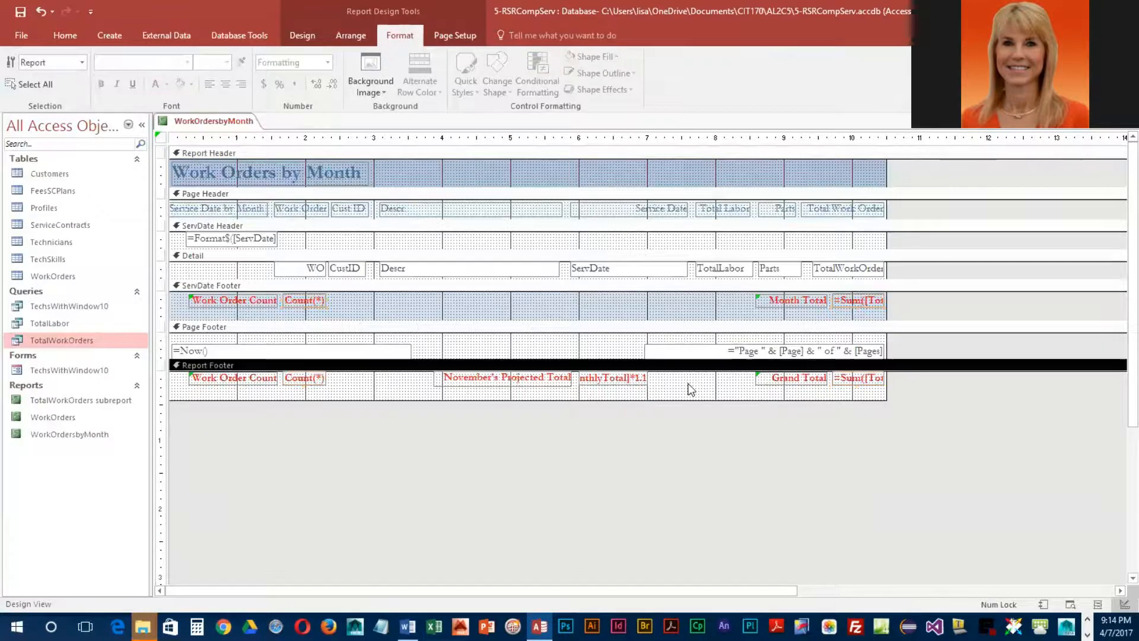
{"action": "left_click", "coordinate": [612, 383]}
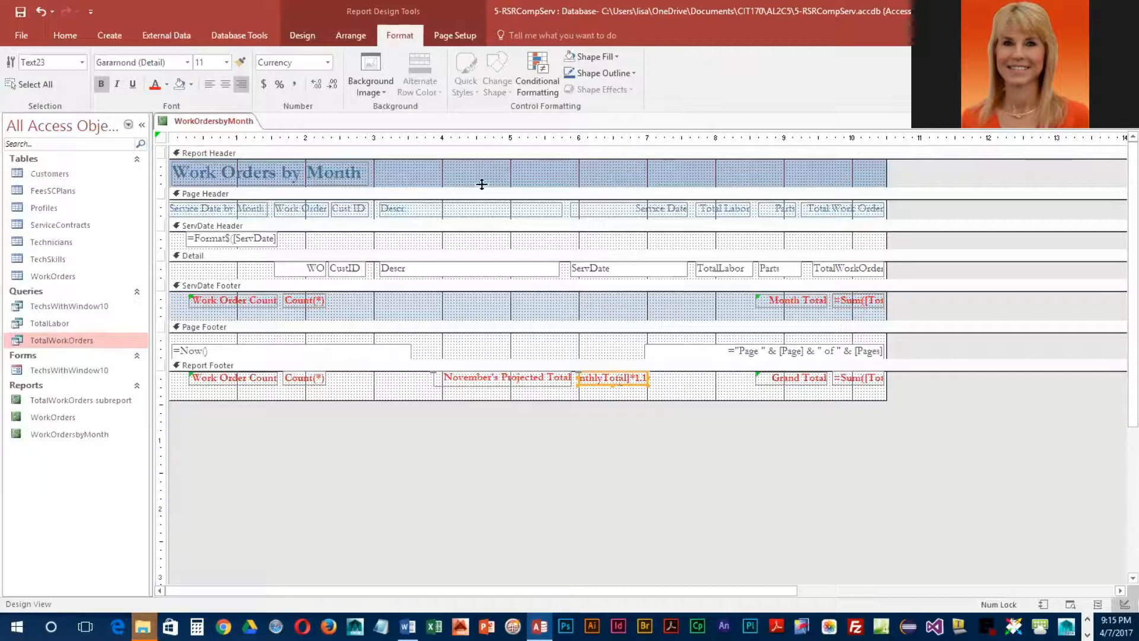
{"action": "left_click", "coordinate": [304, 37]}
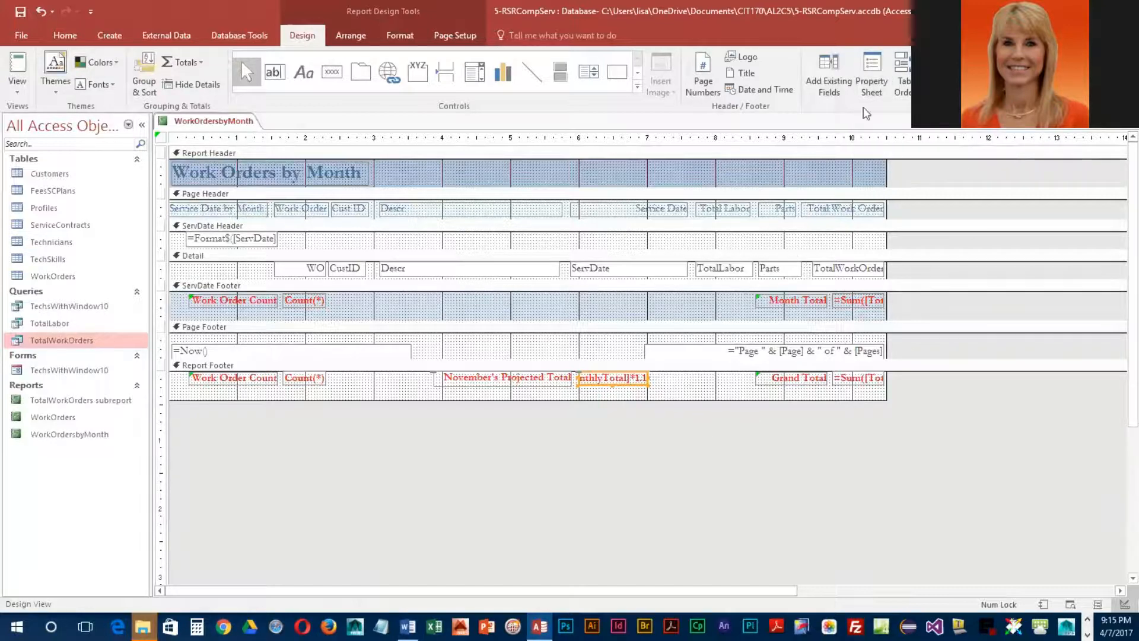
{"action": "left_click", "coordinate": [874, 74]}
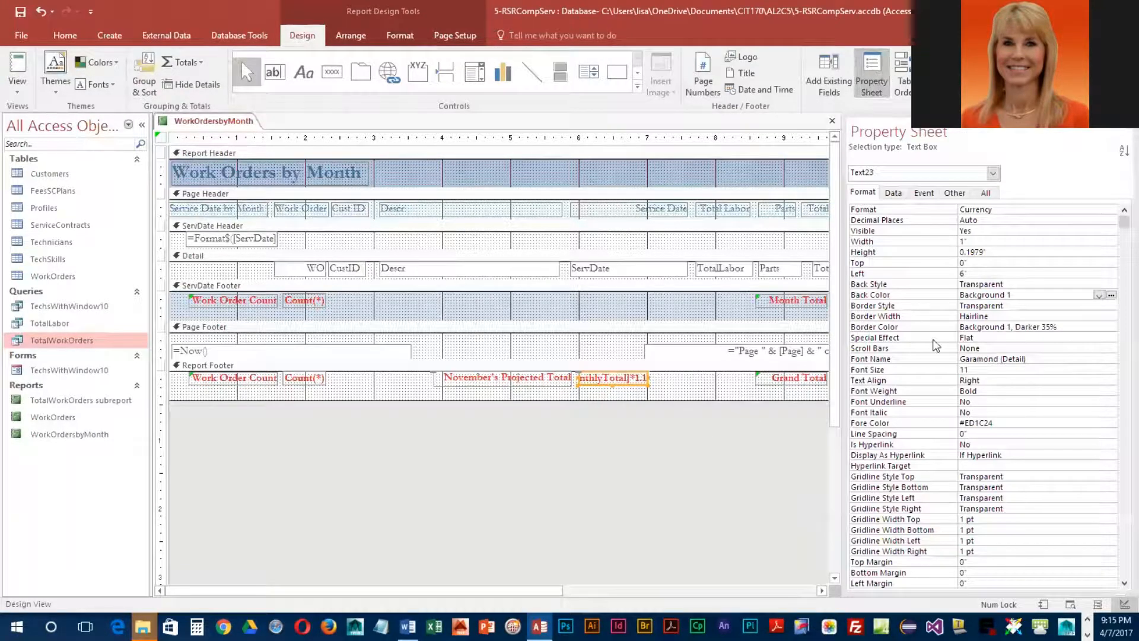
{"action": "left_click", "coordinate": [1014, 306]}
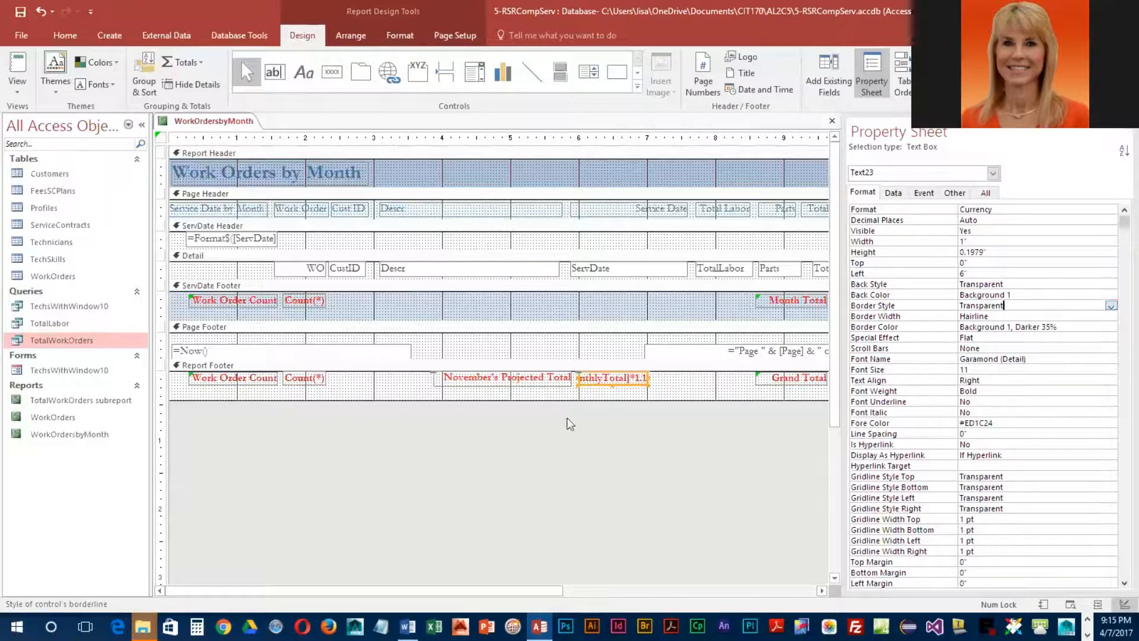
{"action": "left_click", "coordinate": [686, 397]}
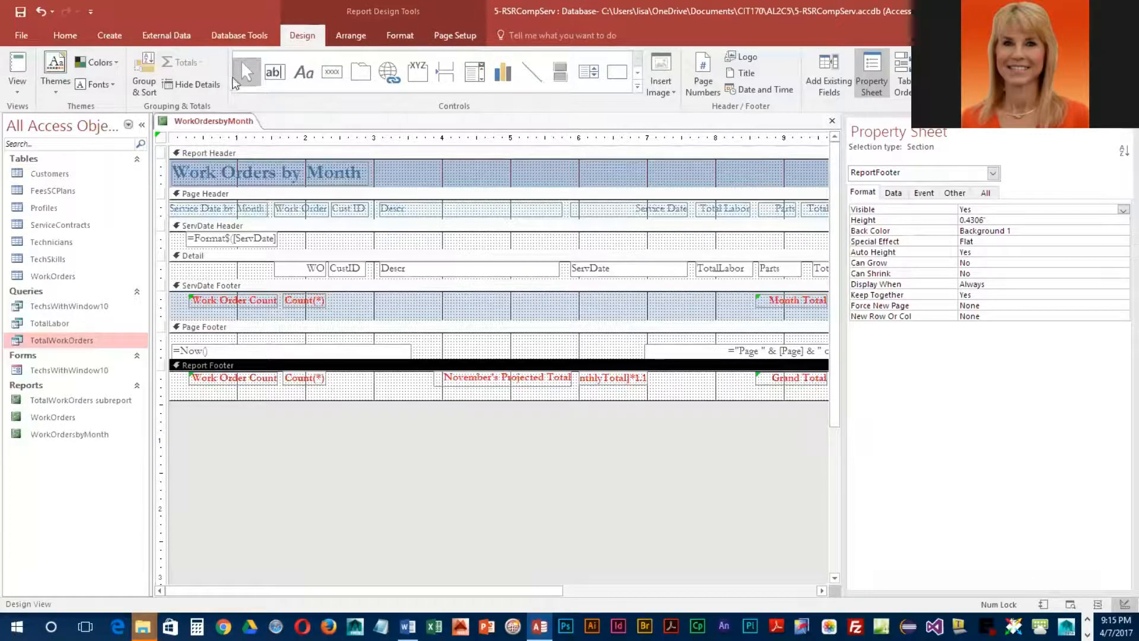
{"action": "left_click", "coordinate": [1117, 125]}
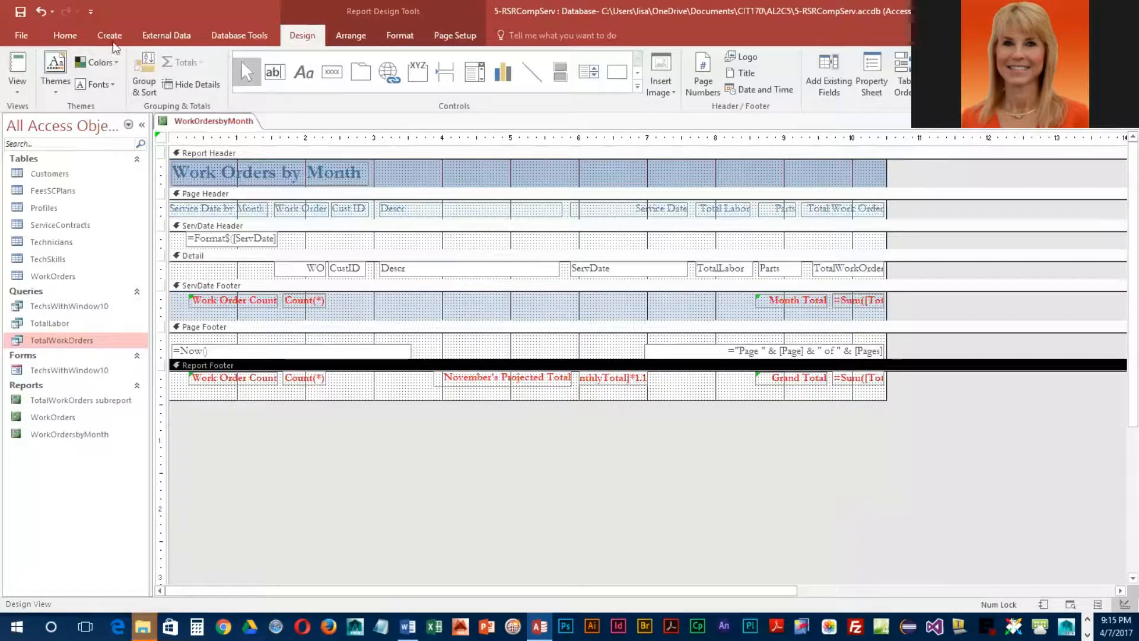
Step: Save the WorkOrdersbyMonth report and review its monthly and report footer formatting in Report View
{"action": "left_click", "coordinate": [20, 12]}
{"action": "left_click", "coordinate": [17, 70]}
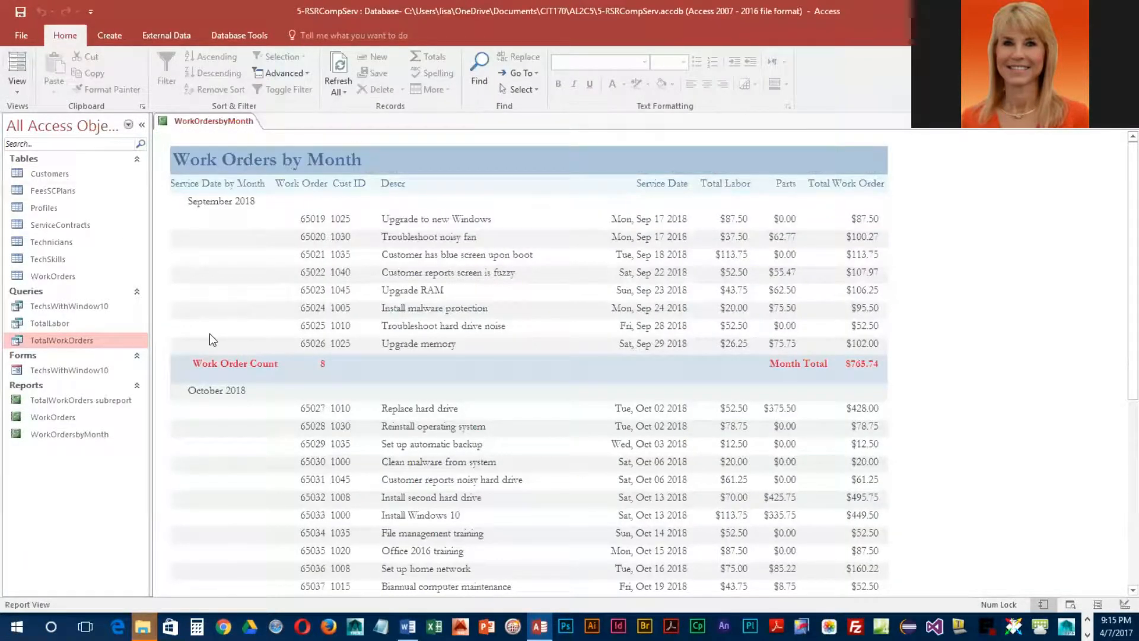
{"action": "scroll", "coordinate": [326, 438], "scroll_direction": "down", "scroll_amount": 6}
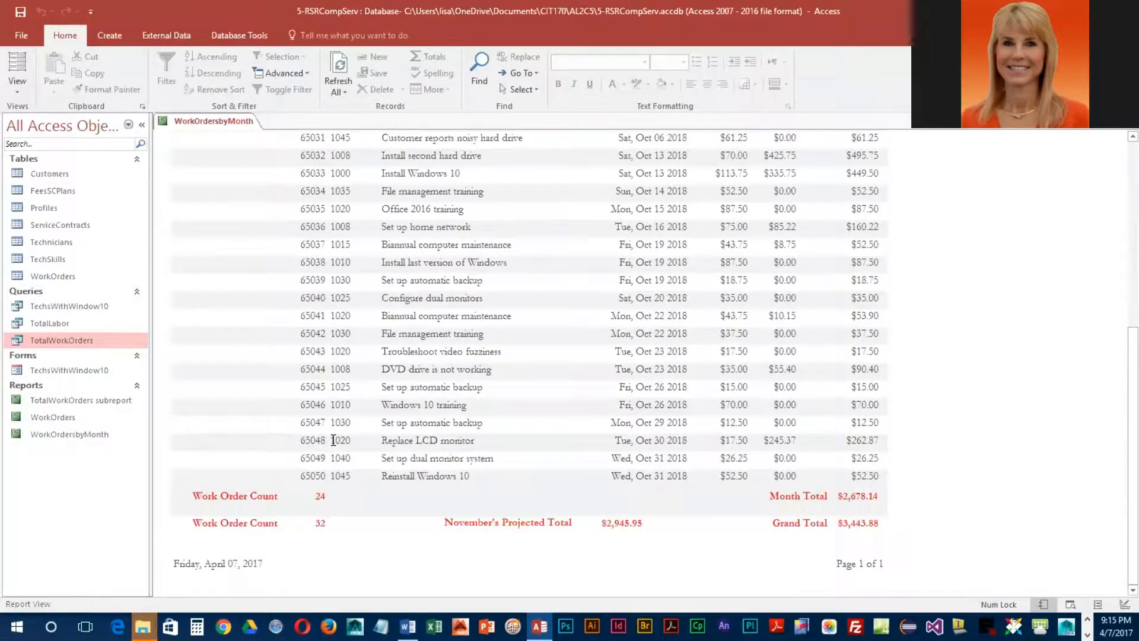
{"action": "scroll", "coordinate": [333, 439], "scroll_direction": "up", "scroll_amount": 5}
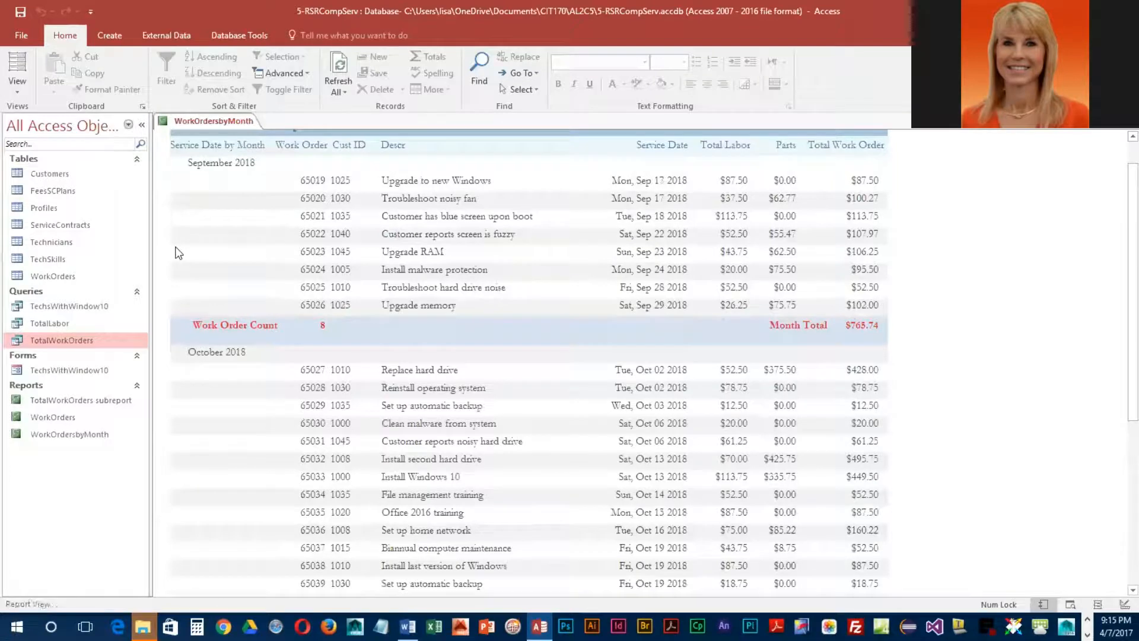
Step: Return the WorkOrdersbyMonth report to Design View
{"action": "left_click", "coordinate": [20, 91]}
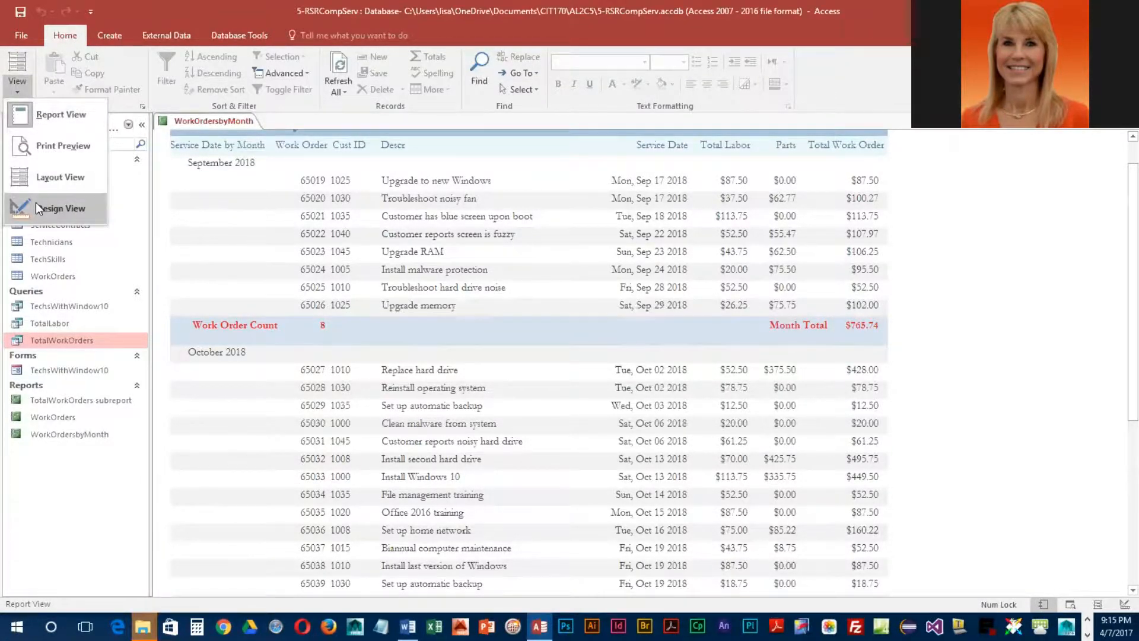
{"action": "left_click", "coordinate": [36, 202]}
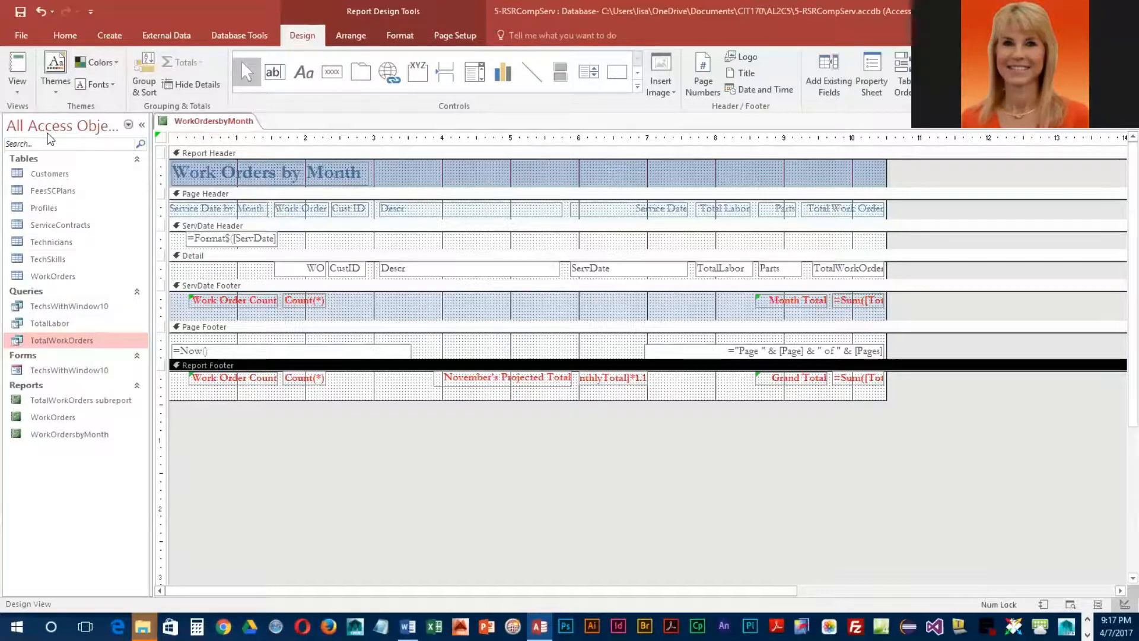
Step: Review the monthly and report footer formatting of the WorkOrdersbyMonth report in Report View
{"action": "left_click", "coordinate": [17, 66]}
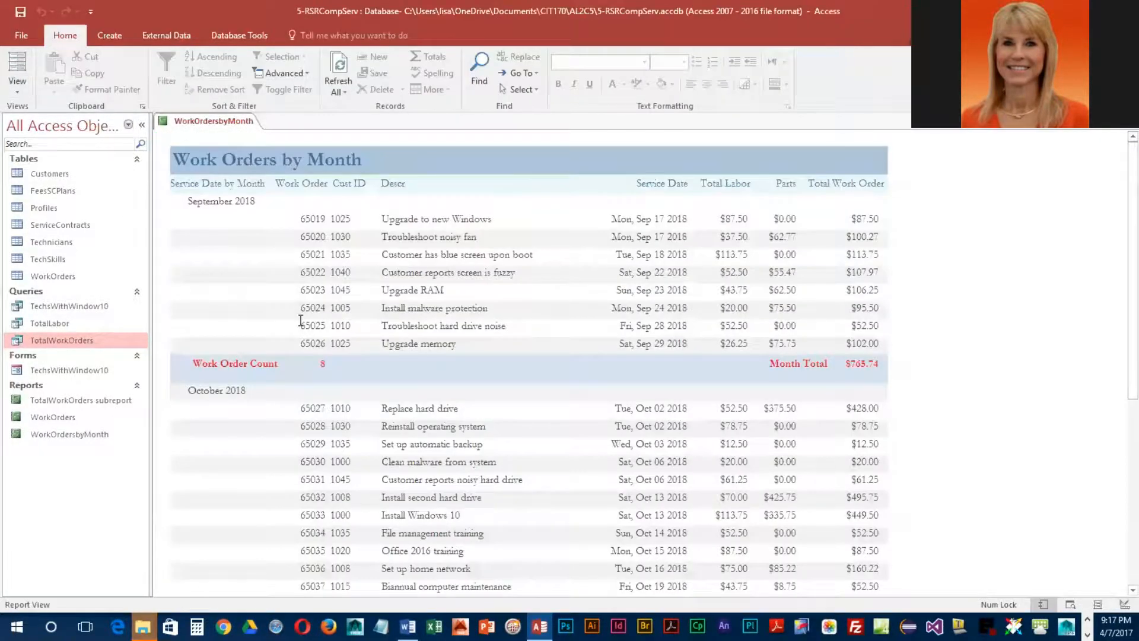
{"action": "scroll", "coordinate": [301, 321], "scroll_direction": "down", "scroll_amount": 10}
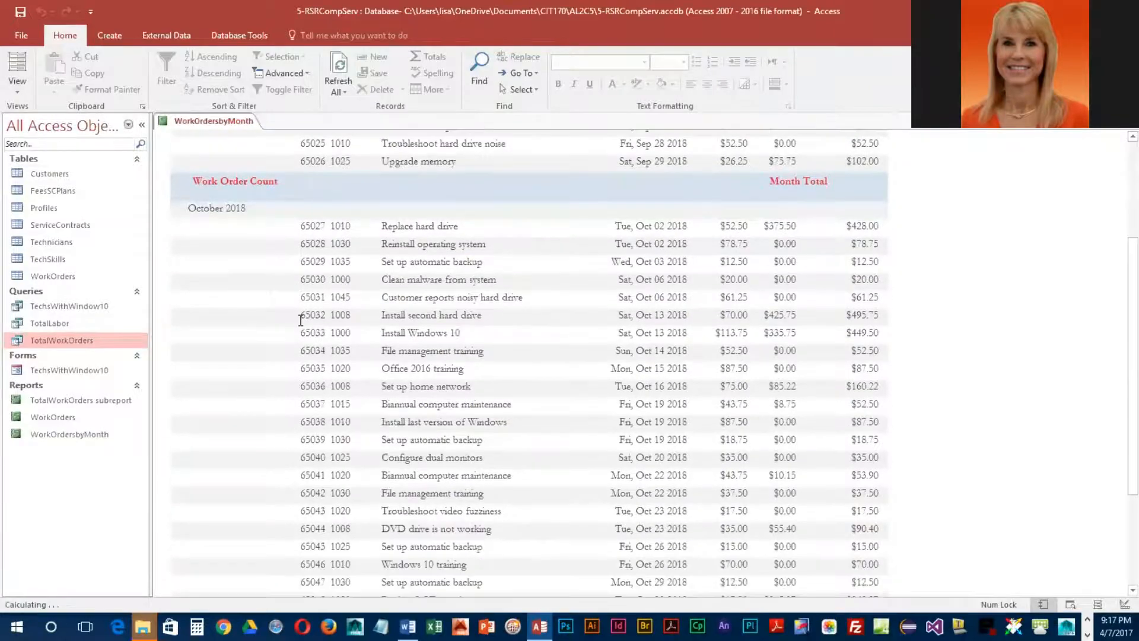
{"action": "scroll", "coordinate": [296, 337], "scroll_direction": "up", "scroll_amount": 10}
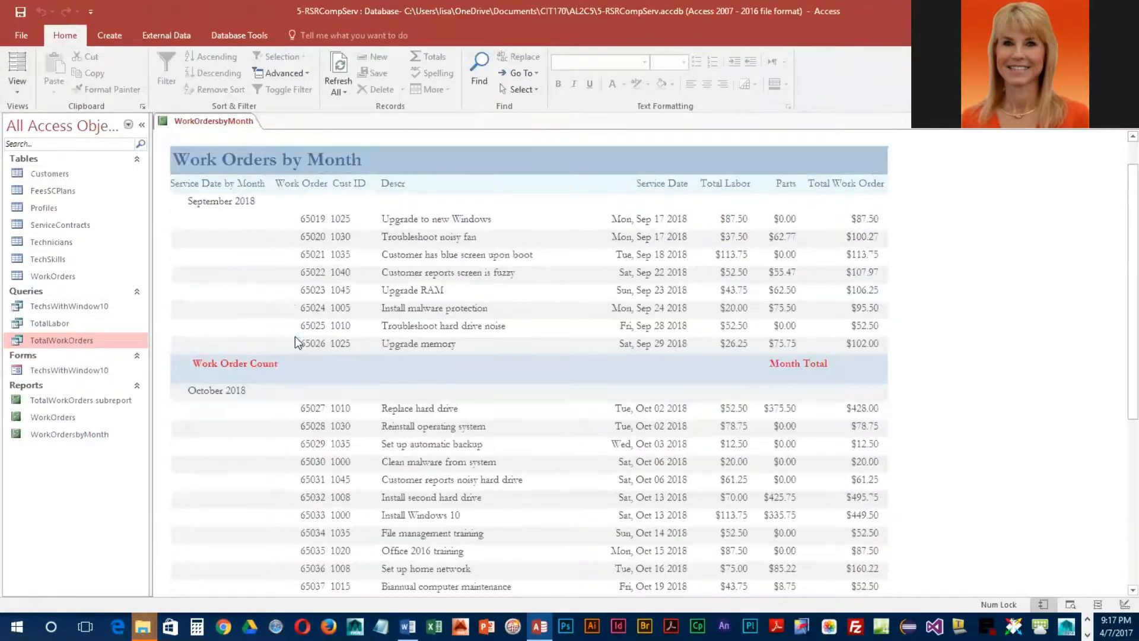
{"action": "scroll", "coordinate": [210, 363], "scroll_direction": "down", "scroll_amount": 10}
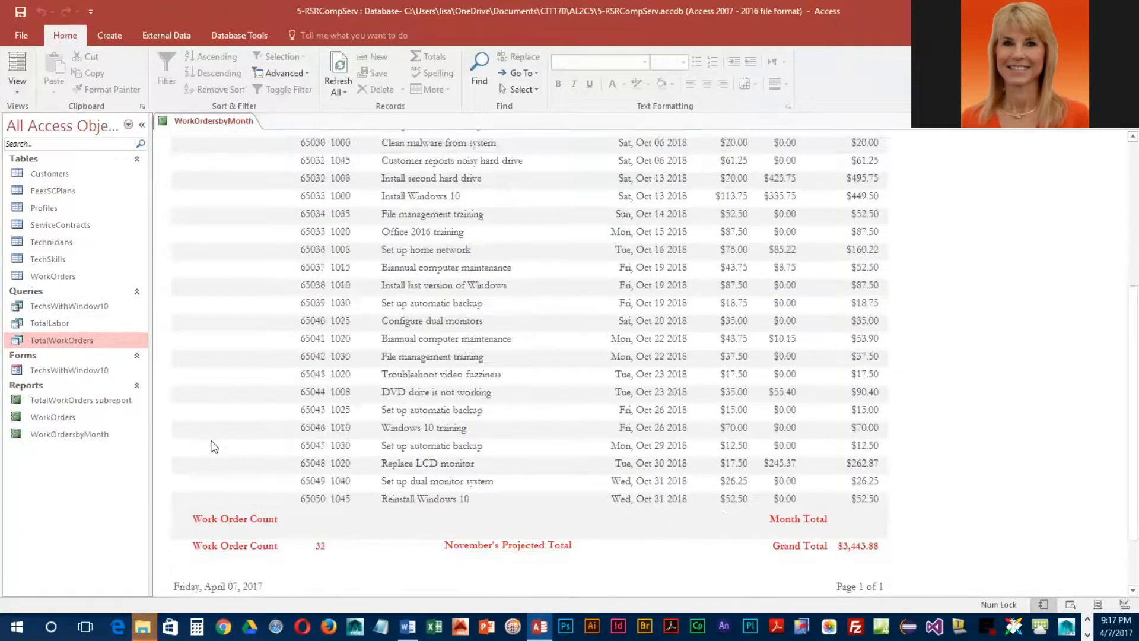
{"action": "scroll", "coordinate": [214, 445], "scroll_direction": "up", "scroll_amount": 10}
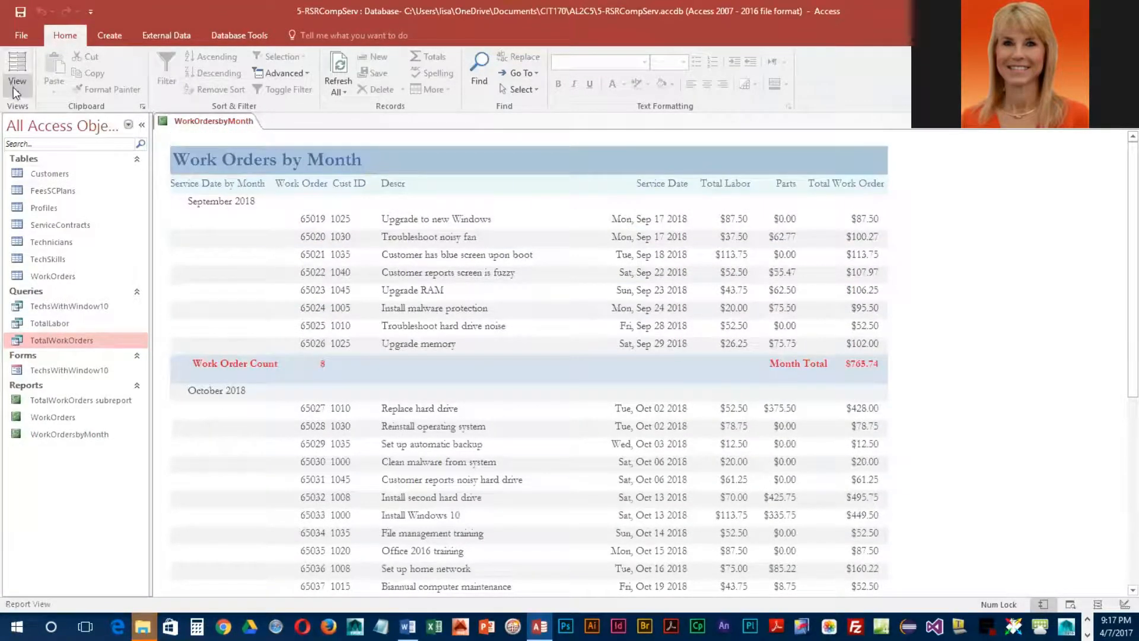
Step: In Design View, set the ServDate group to keep the whole group together on one page
{"action": "left_click", "coordinate": [17, 86]}
{"action": "left_click", "coordinate": [59, 214]}
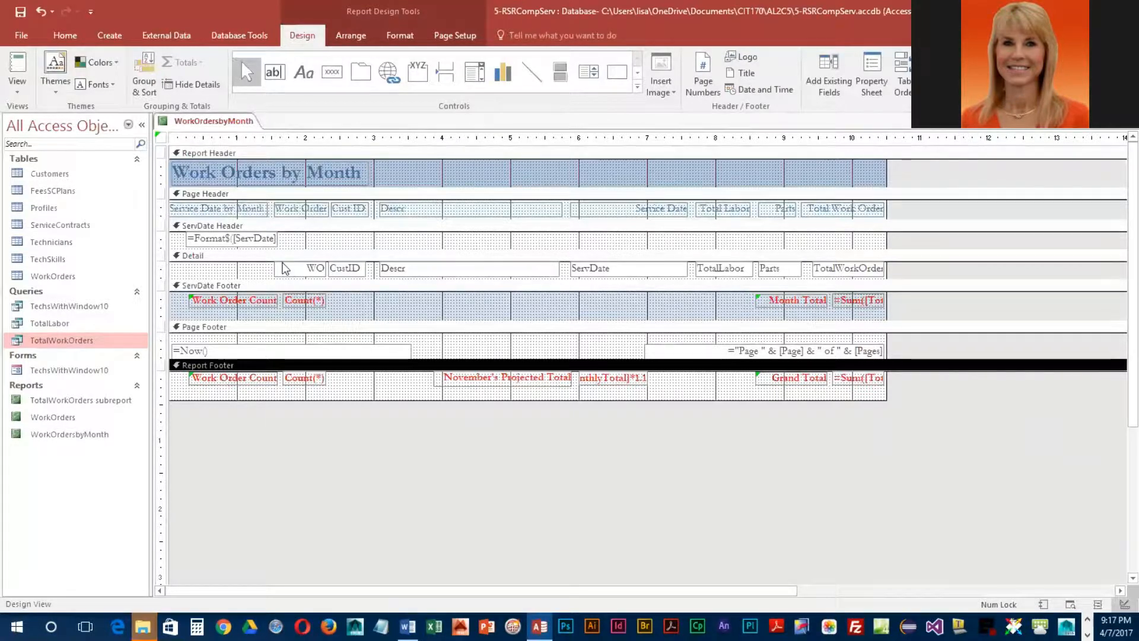
{"action": "left_click", "coordinate": [145, 74]}
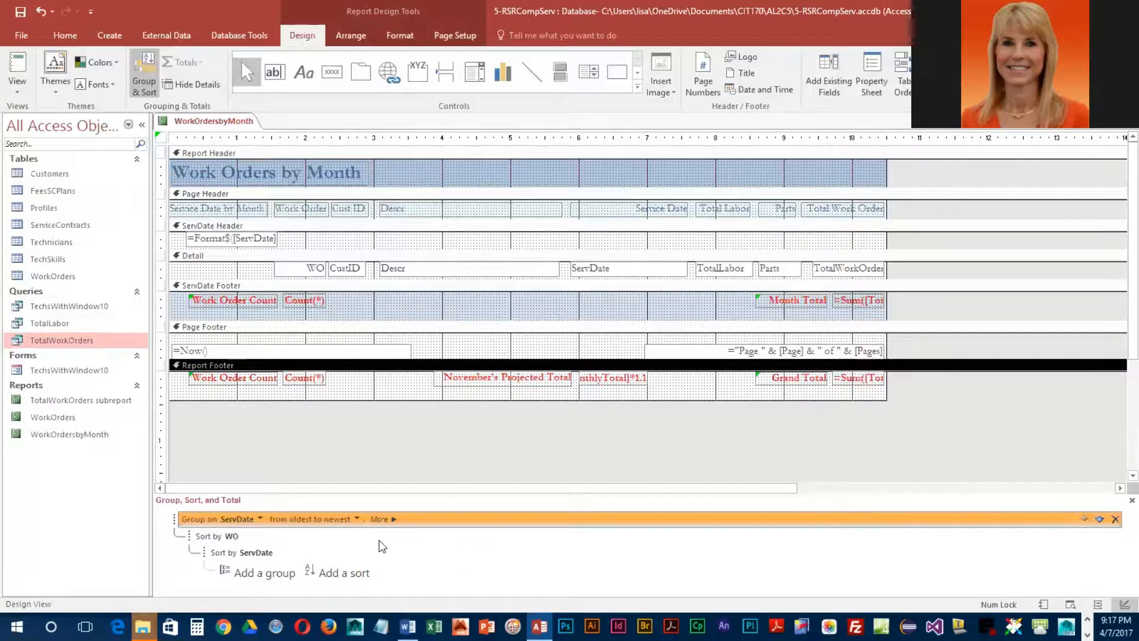
{"action": "left_click", "coordinate": [384, 519]}
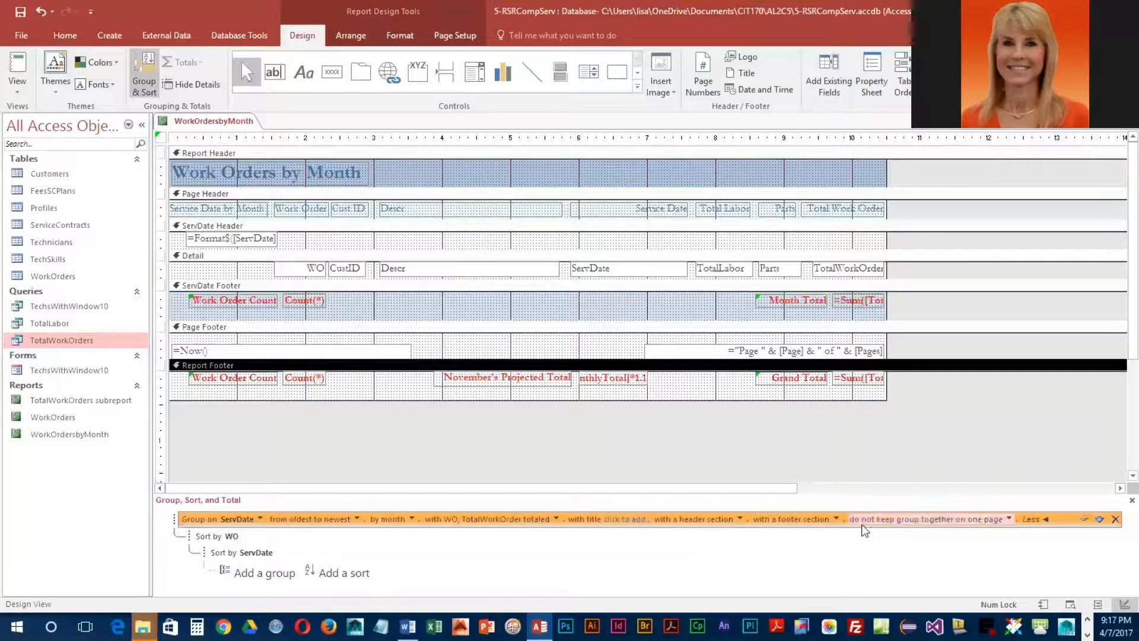
{"action": "left_click", "coordinate": [1009, 519]}
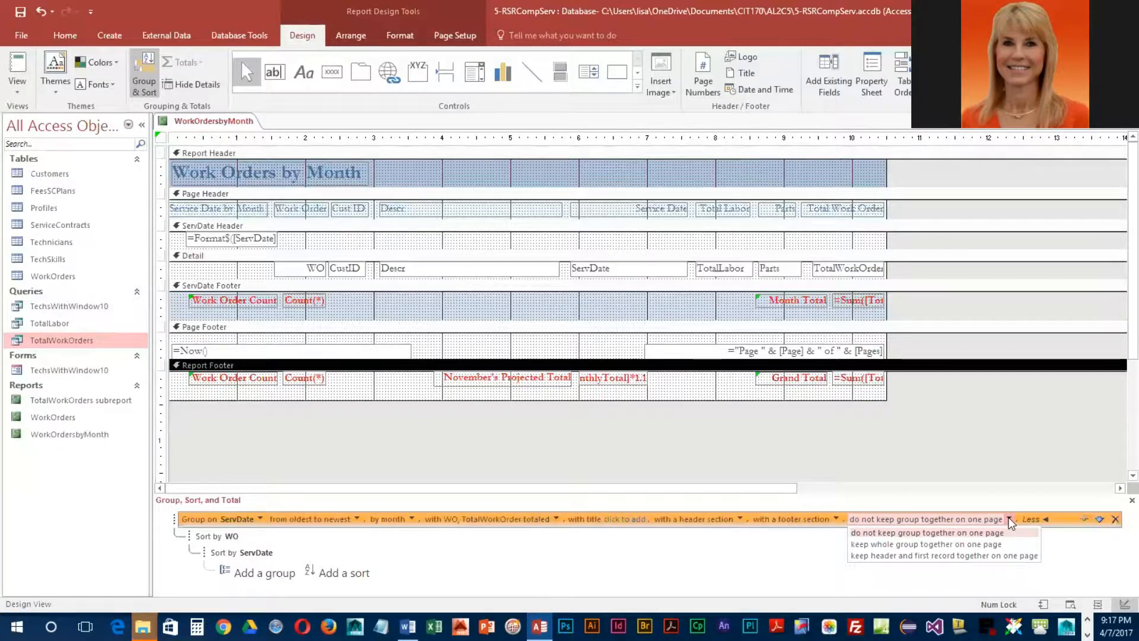
{"action": "left_click", "coordinate": [991, 544]}
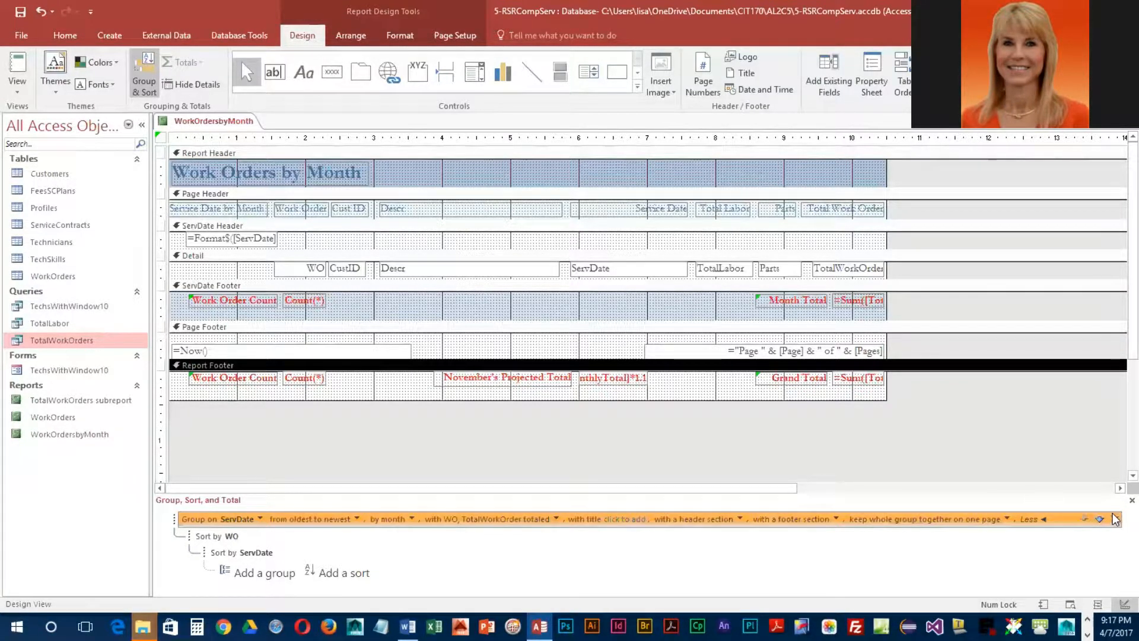
{"action": "left_click", "coordinate": [1132, 500]}
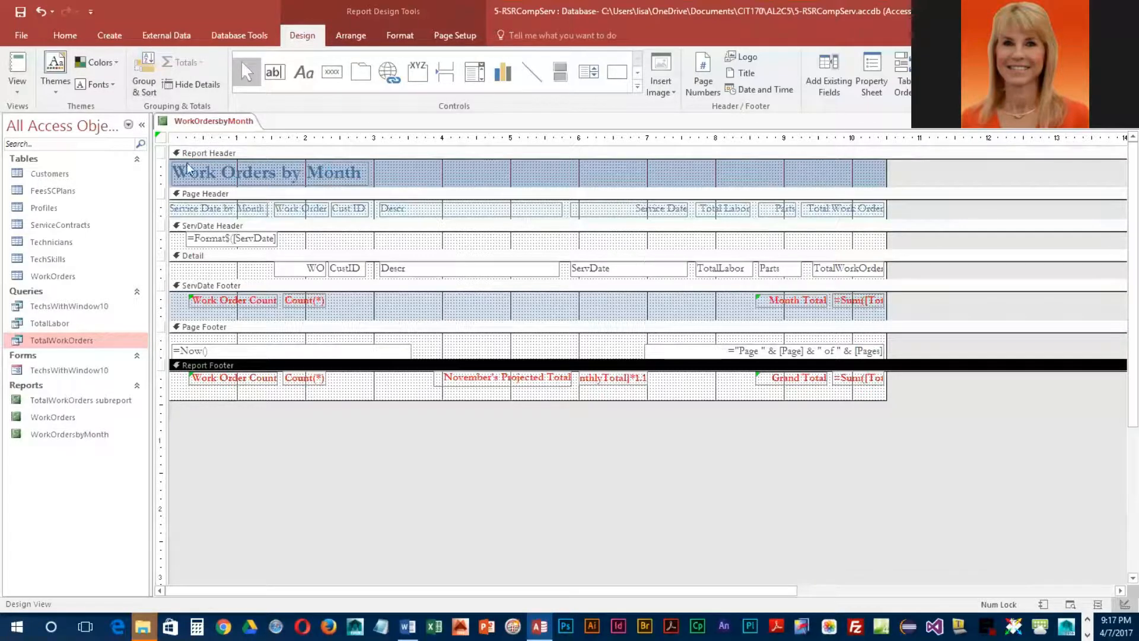
Step: Preview the report as printed, examine how the month groups break across all pages, and close the preview
{"action": "left_click", "coordinate": [17, 66]}
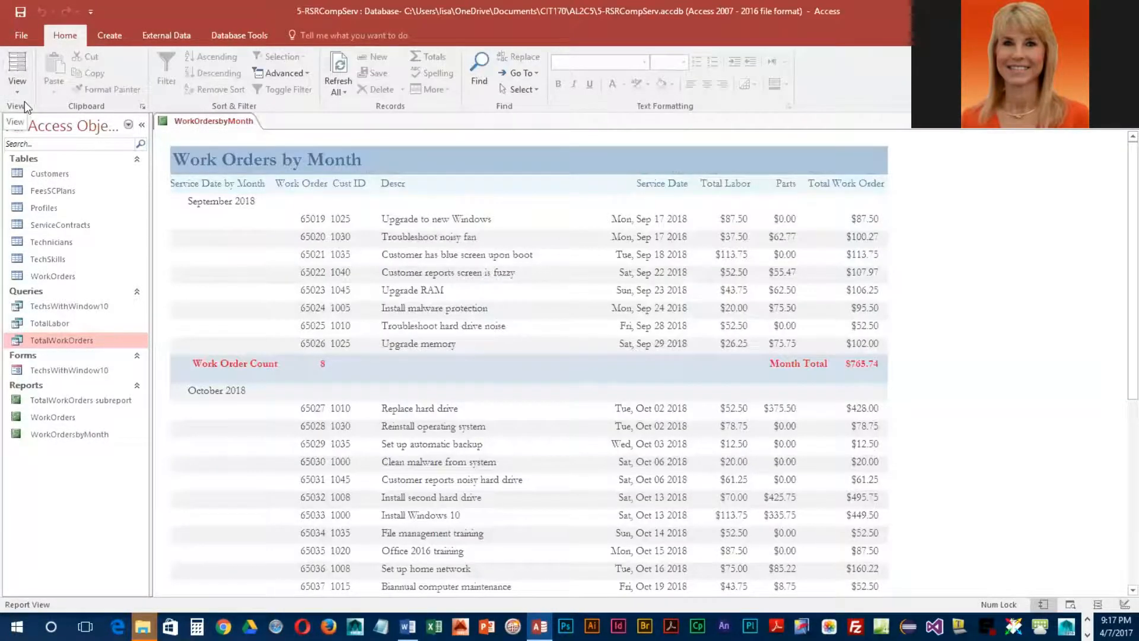
{"action": "left_click", "coordinate": [20, 90]}
{"action": "left_click", "coordinate": [62, 144]}
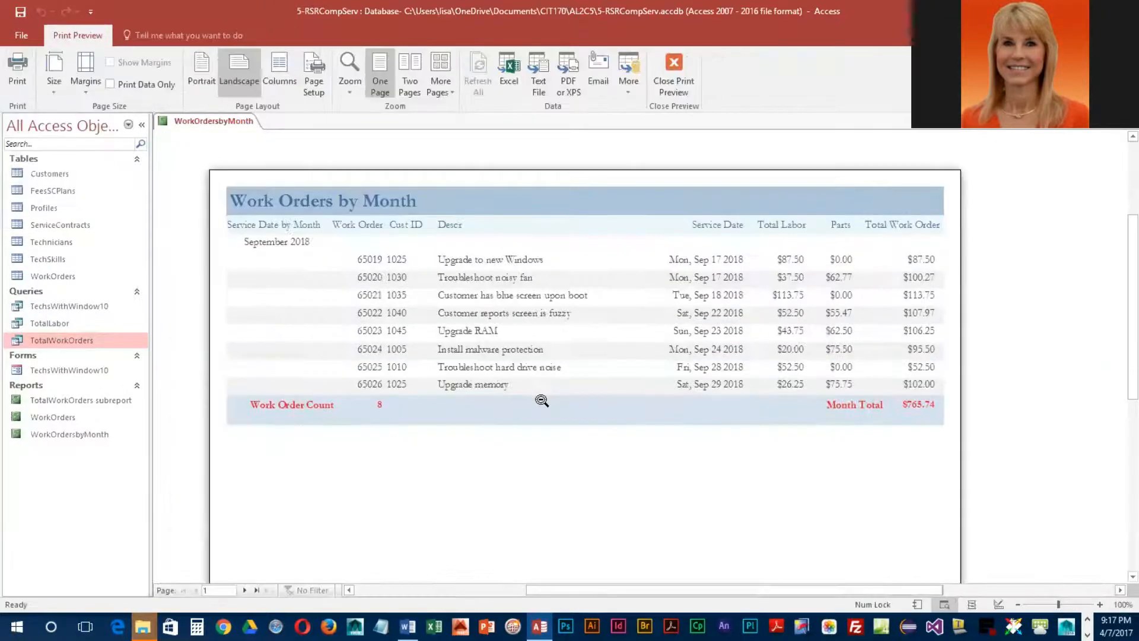
{"action": "scroll", "coordinate": [541, 433], "scroll_direction": "down", "scroll_amount": 5}
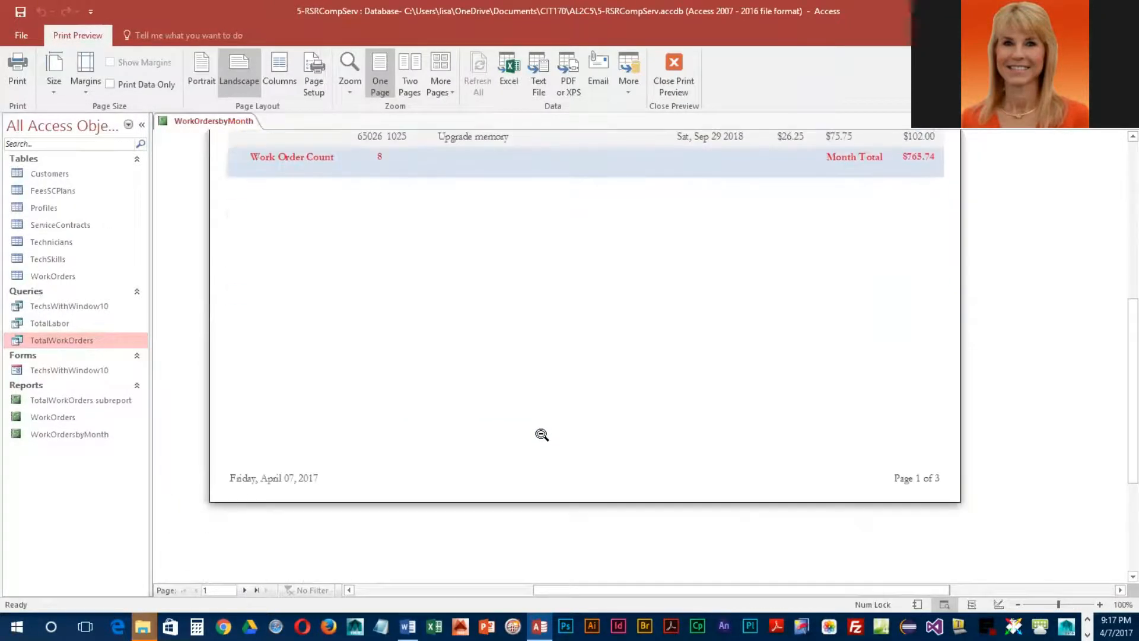
{"action": "scroll", "coordinate": [540, 437], "scroll_direction": "up", "scroll_amount": 5}
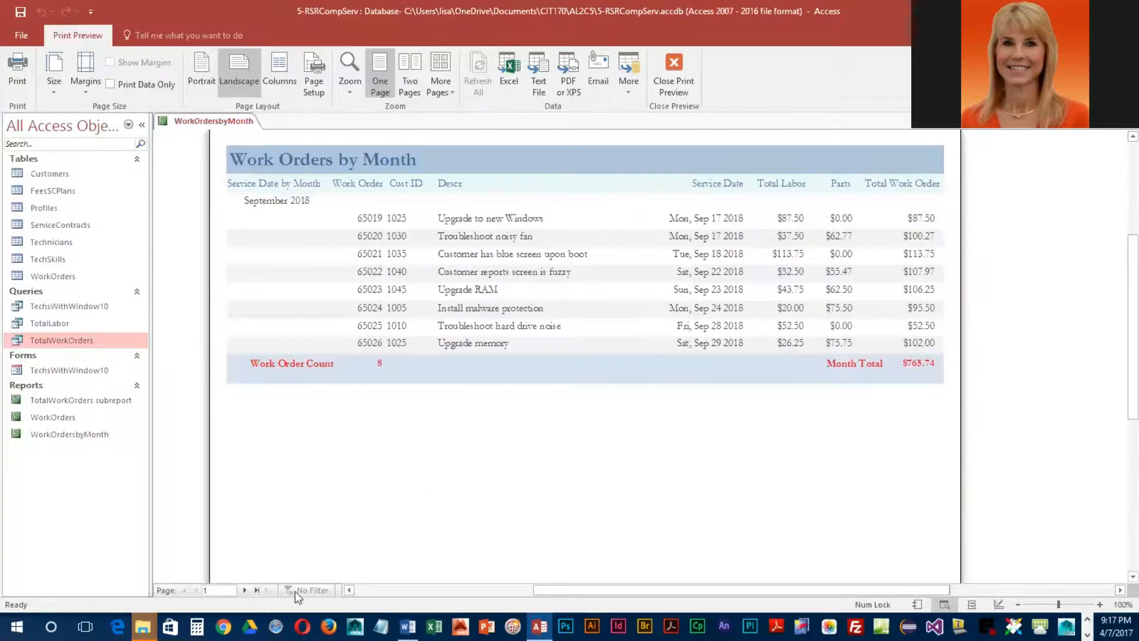
{"action": "left_click", "coordinate": [245, 590]}
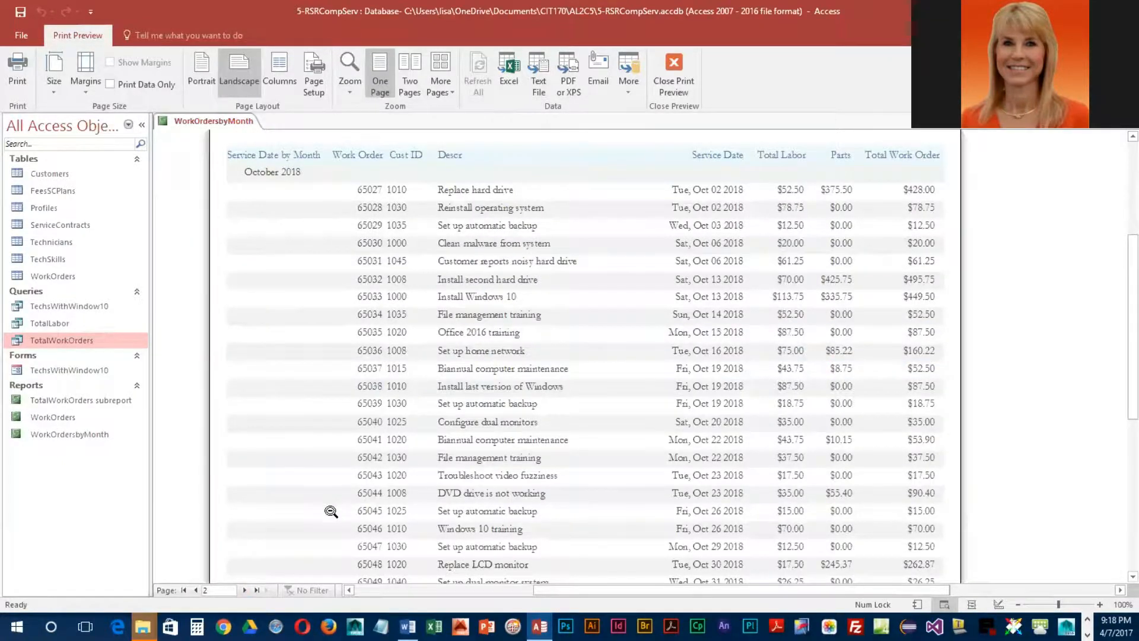
{"action": "scroll", "coordinate": [330, 511], "scroll_direction": "up", "scroll_amount": 1}
{"action": "scroll", "coordinate": [330, 512], "scroll_direction": "down", "scroll_amount": 3}
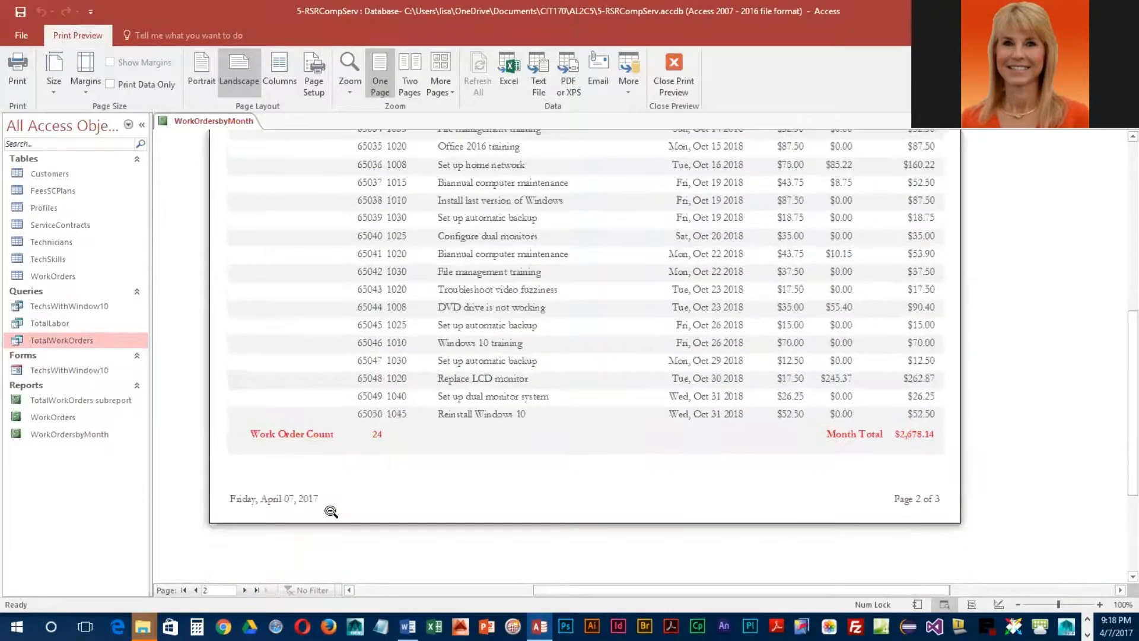
{"action": "left_click", "coordinate": [244, 591]}
{"action": "scroll", "coordinate": [404, 559], "scroll_direction": "up", "scroll_amount": 4}
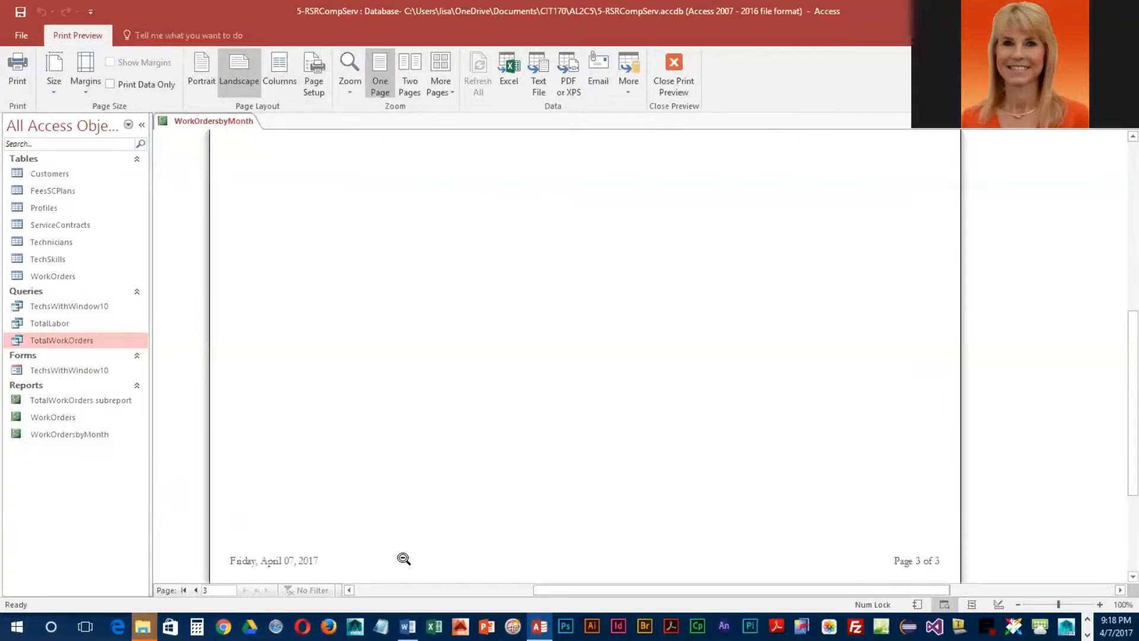
{"action": "scroll", "coordinate": [401, 556], "scroll_direction": "down", "scroll_amount": 3}
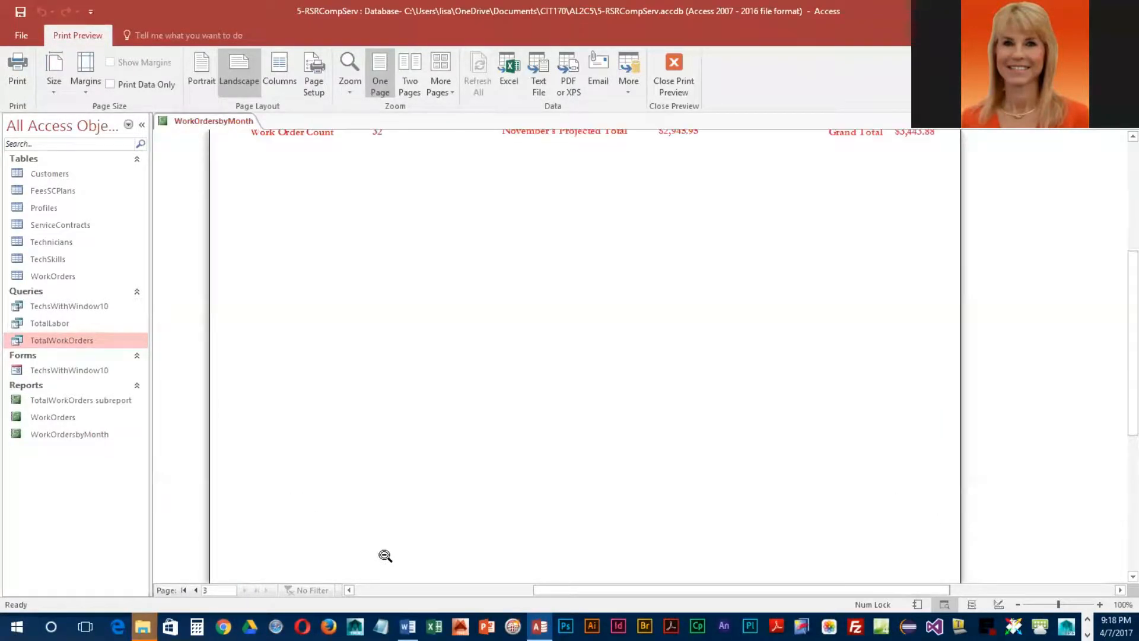
{"action": "left_click", "coordinate": [184, 589]}
{"action": "scroll", "coordinate": [331, 516], "scroll_direction": "up", "scroll_amount": 4}
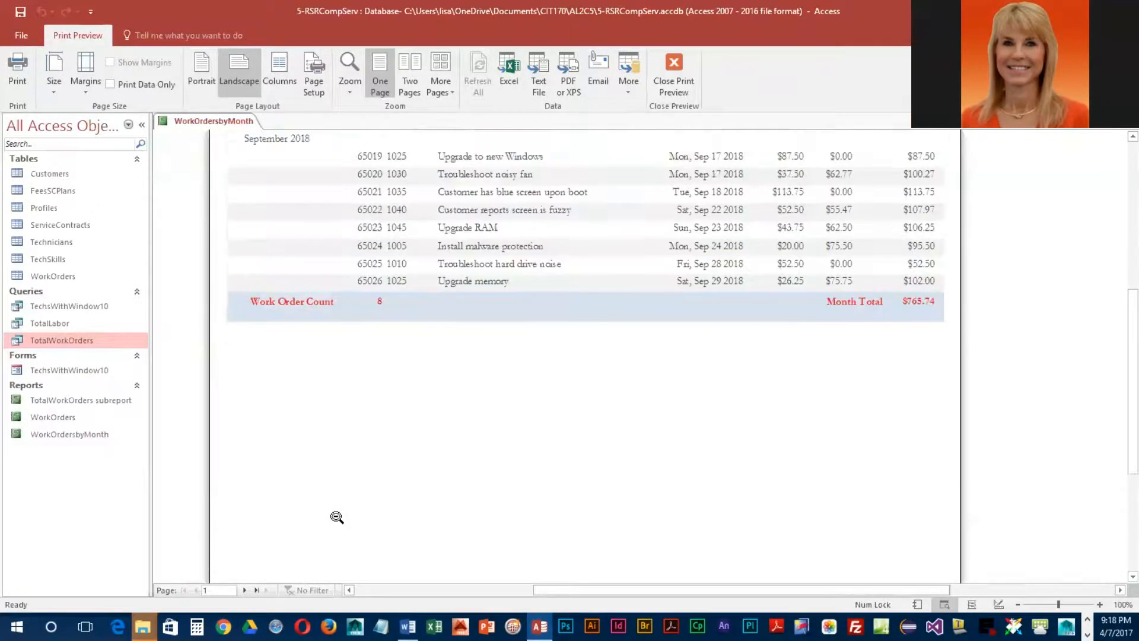
{"action": "scroll", "coordinate": [337, 517], "scroll_direction": "up", "scroll_amount": 2}
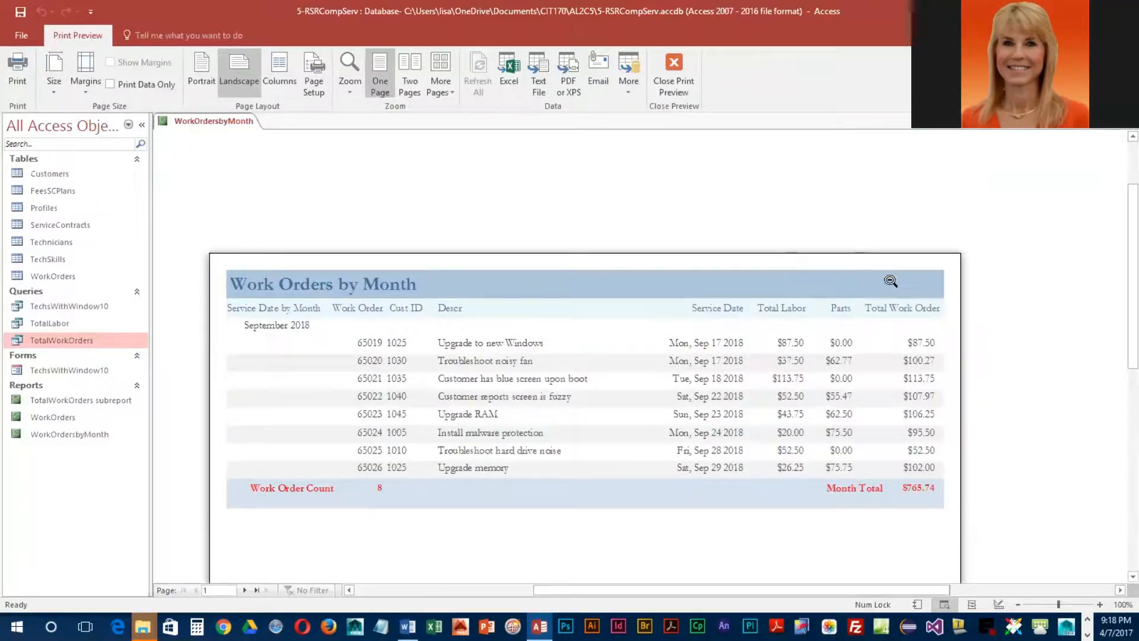
{"action": "left_click", "coordinate": [665, 69]}
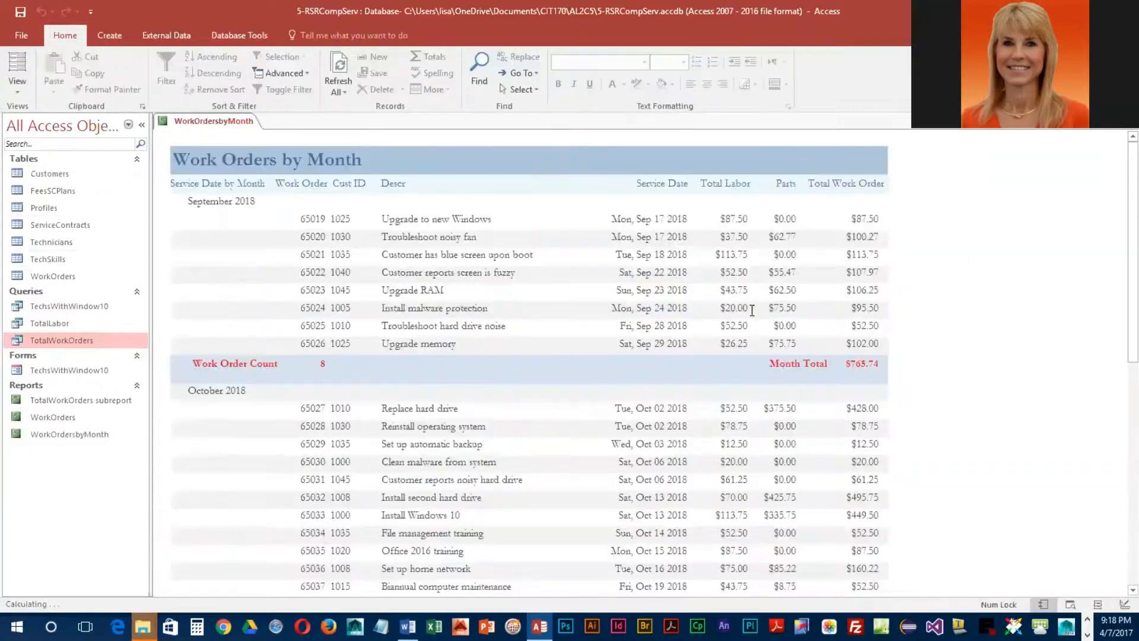
Step: In Design View, add a label with the author's full name near the right end of the Report Header
{"action": "left_click", "coordinate": [13, 91]}
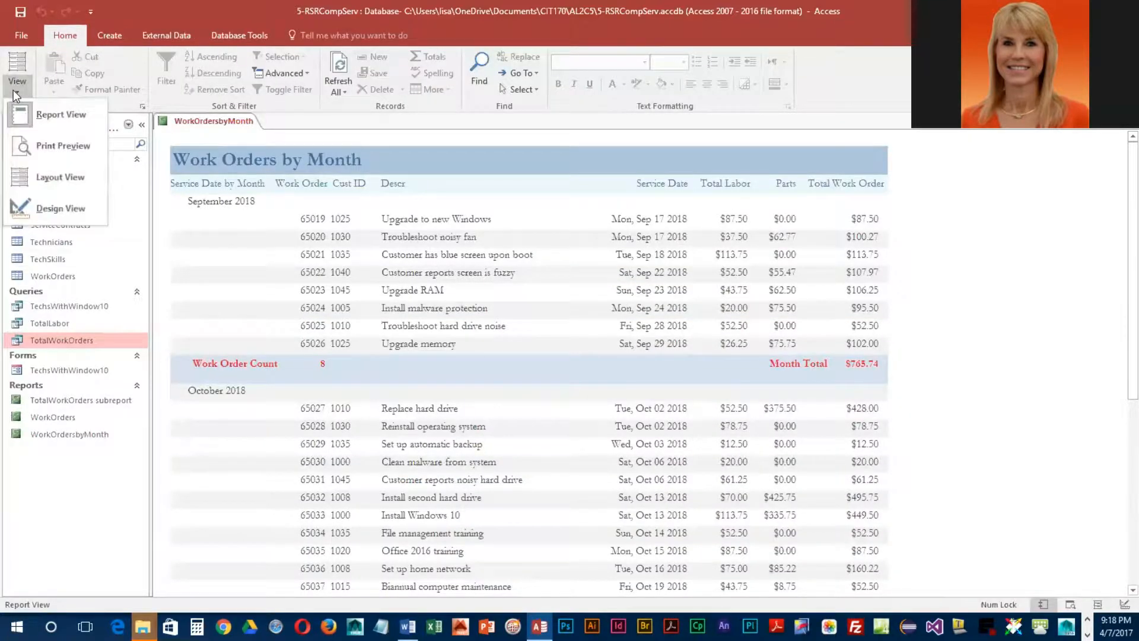
{"action": "left_click", "coordinate": [71, 211]}
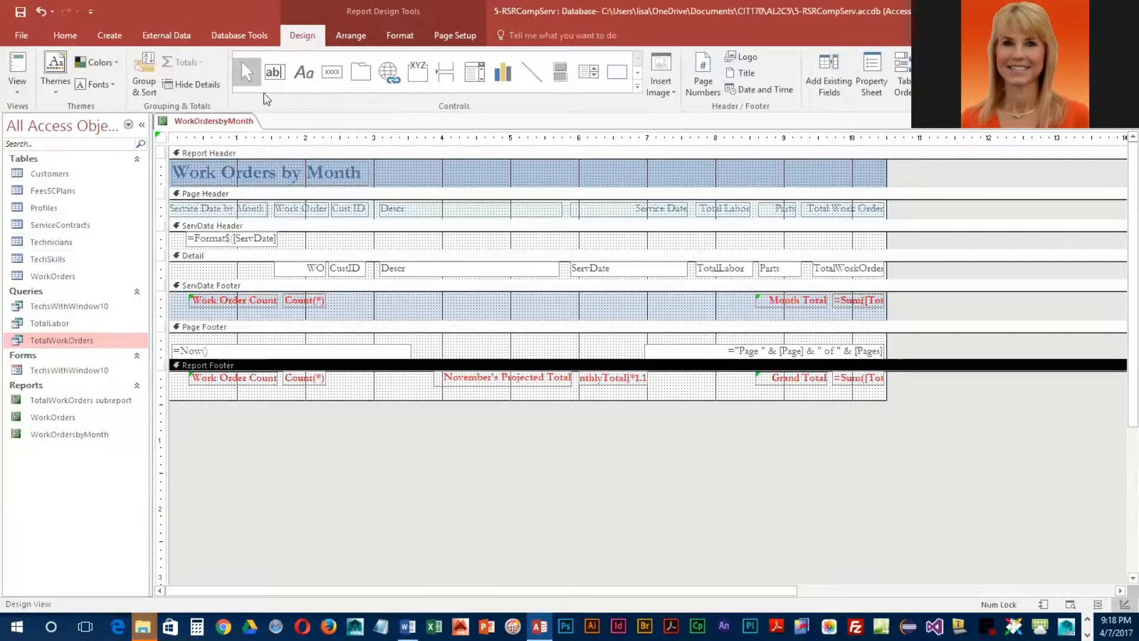
{"action": "left_click", "coordinate": [304, 77]}
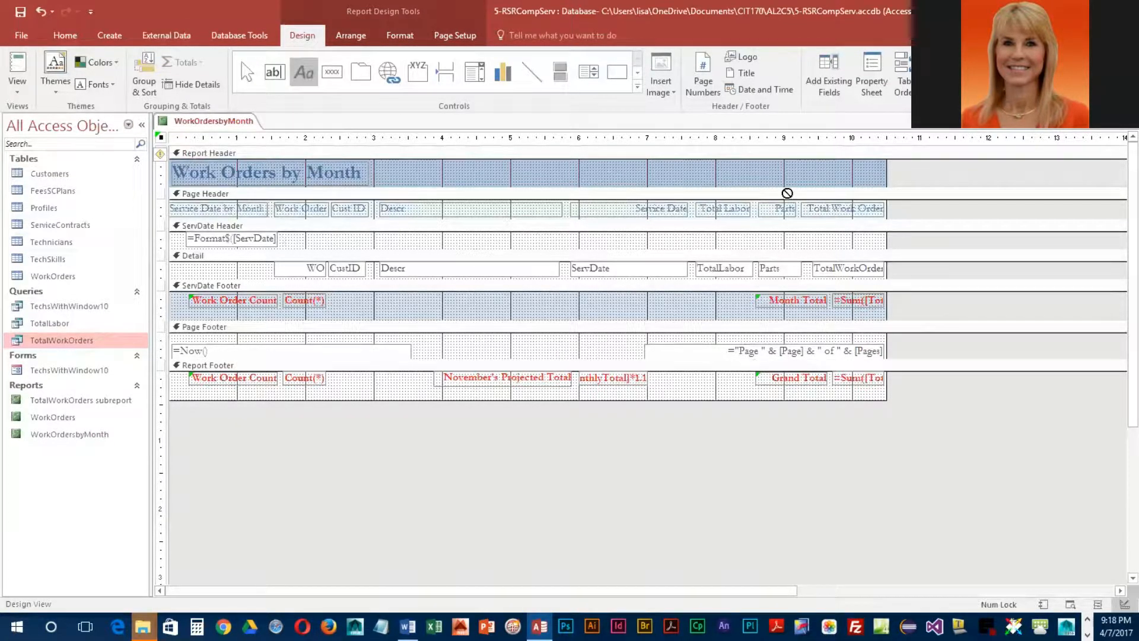
{"action": "left_click", "coordinate": [771, 167]}
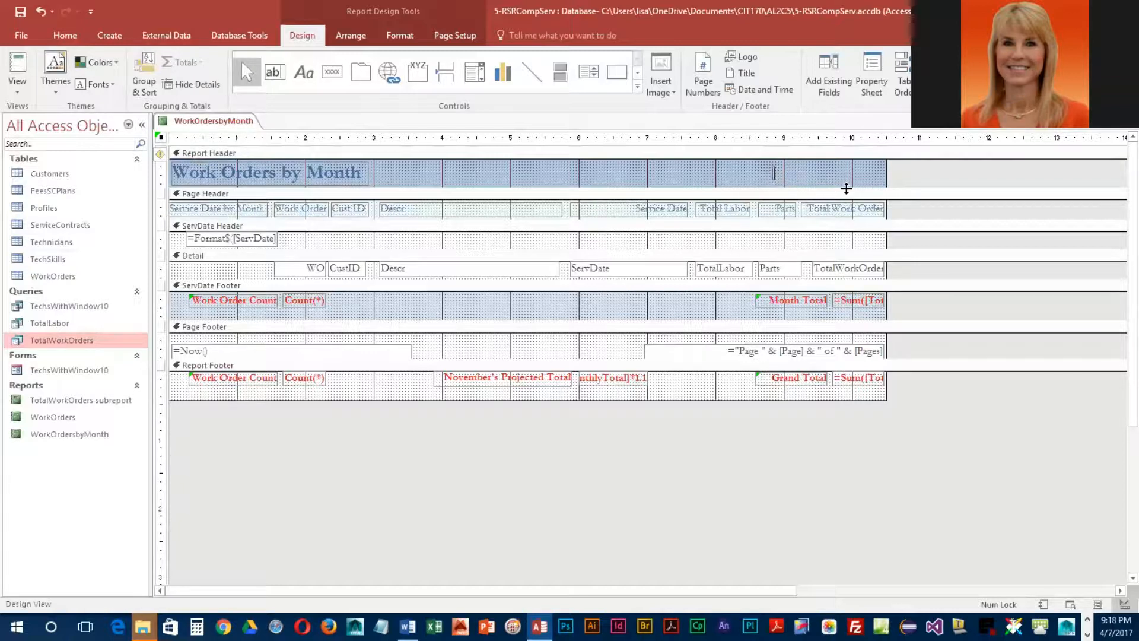
{"action": "type", "text": "Lisa Balbach"}
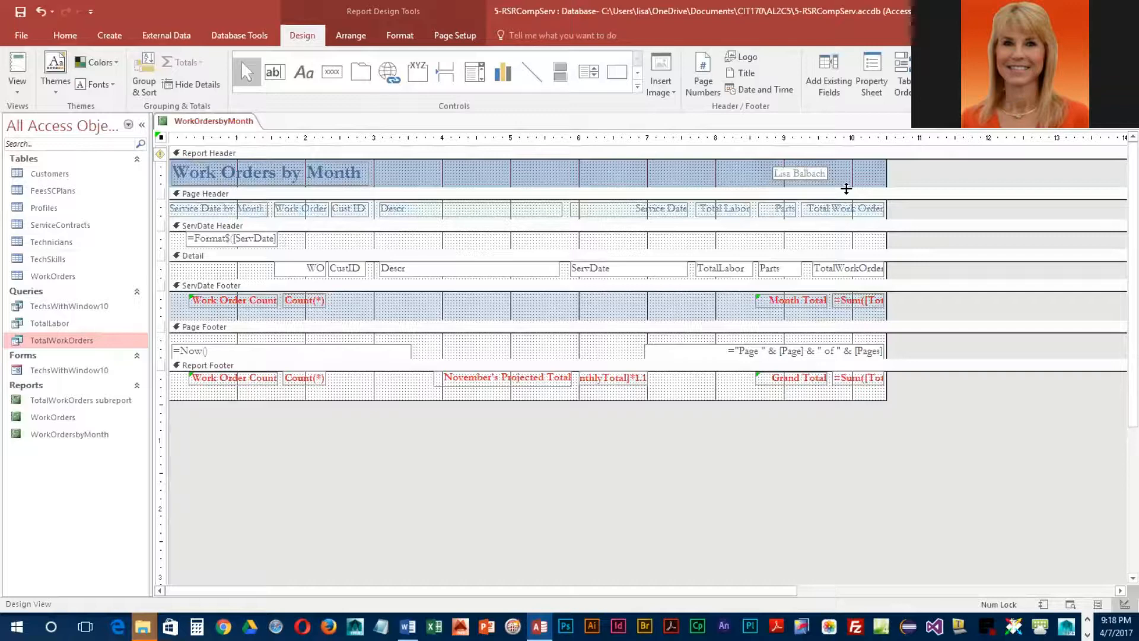
{"action": "key", "text": "Return"}
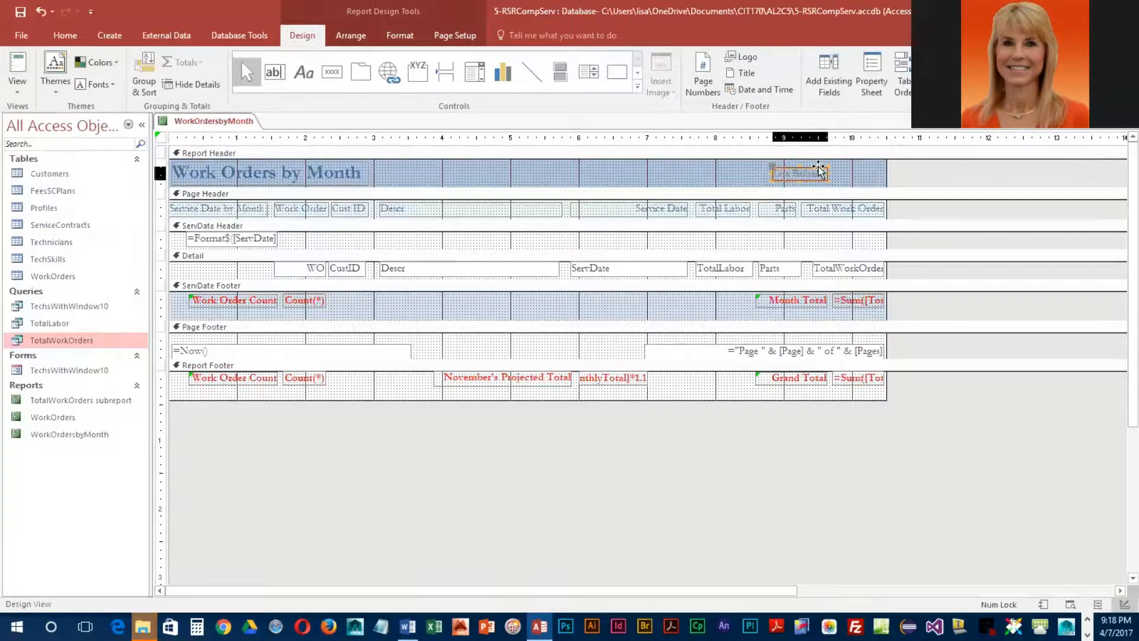
{"action": "left_click_drag", "start_coordinate": [818, 169], "coordinate": [854, 168]}
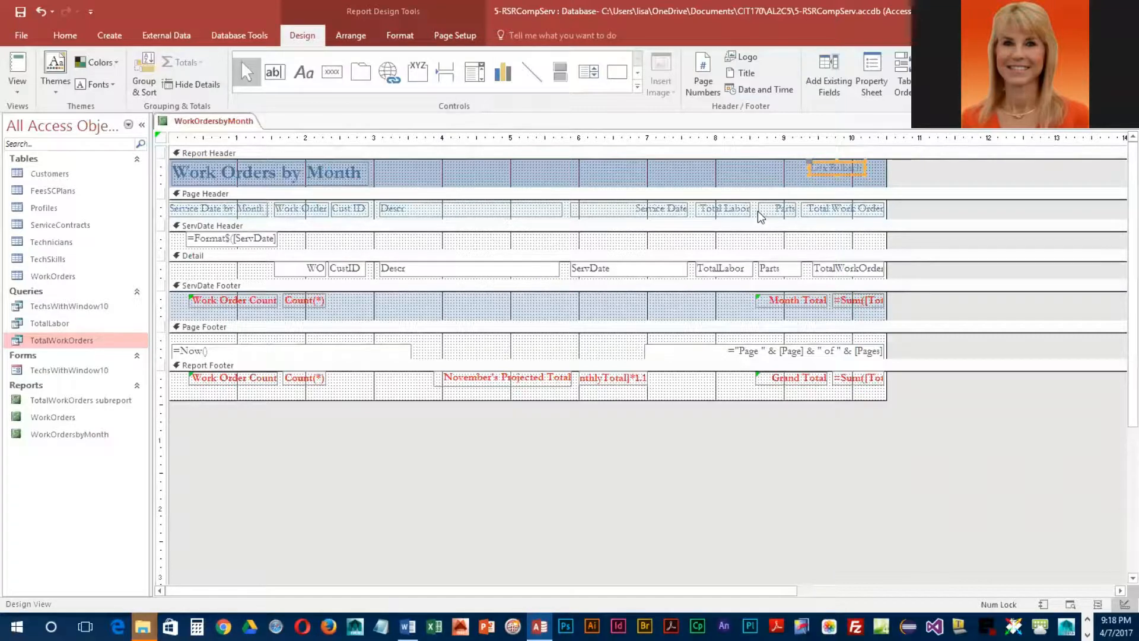
{"action": "left_click_drag", "start_coordinate": [854, 164], "coordinate": [853, 169]}
Step: Make the name label bold with a dark blue theme font color and widen it to fit the full name
{"action": "left_click", "coordinate": [403, 37]}
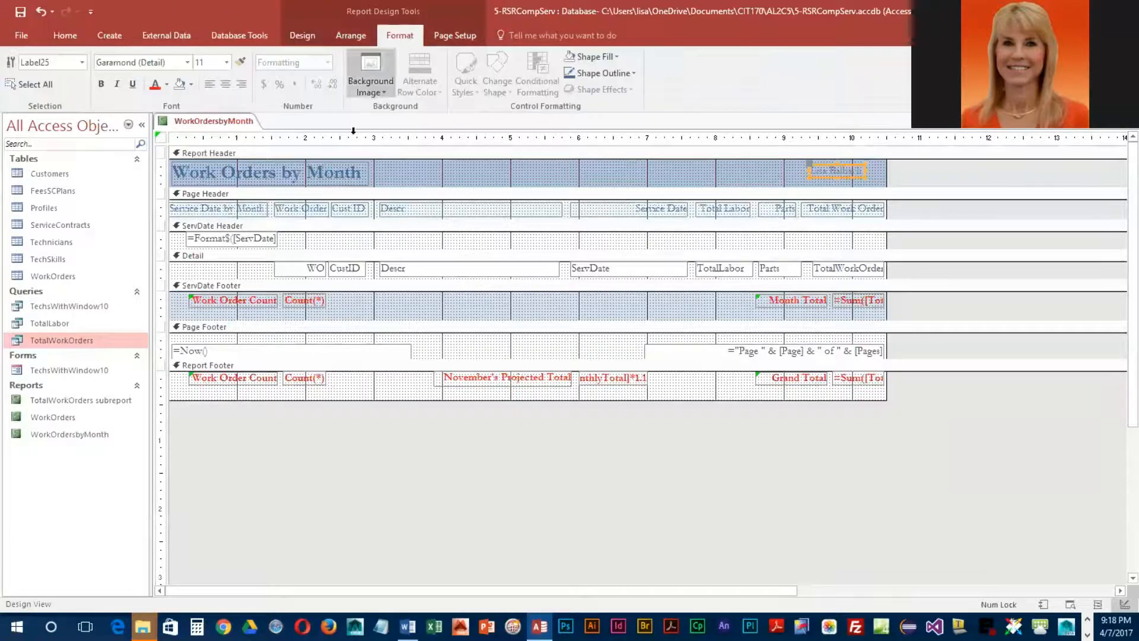
{"action": "left_click", "coordinate": [101, 85]}
{"action": "left_click", "coordinate": [168, 84]}
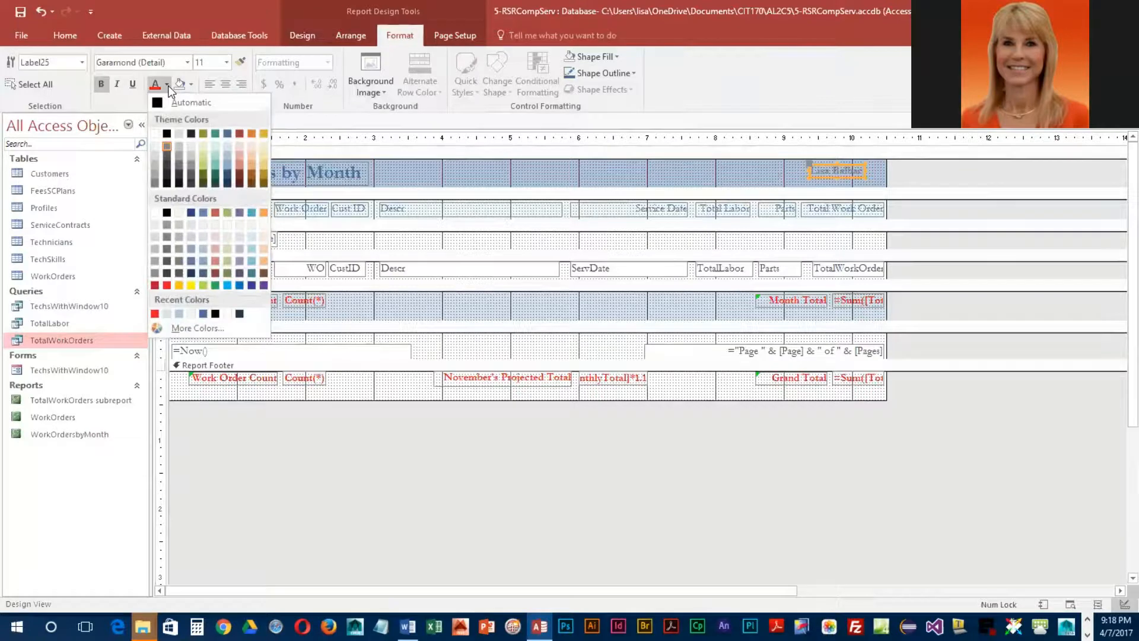
{"action": "left_click", "coordinate": [226, 184]}
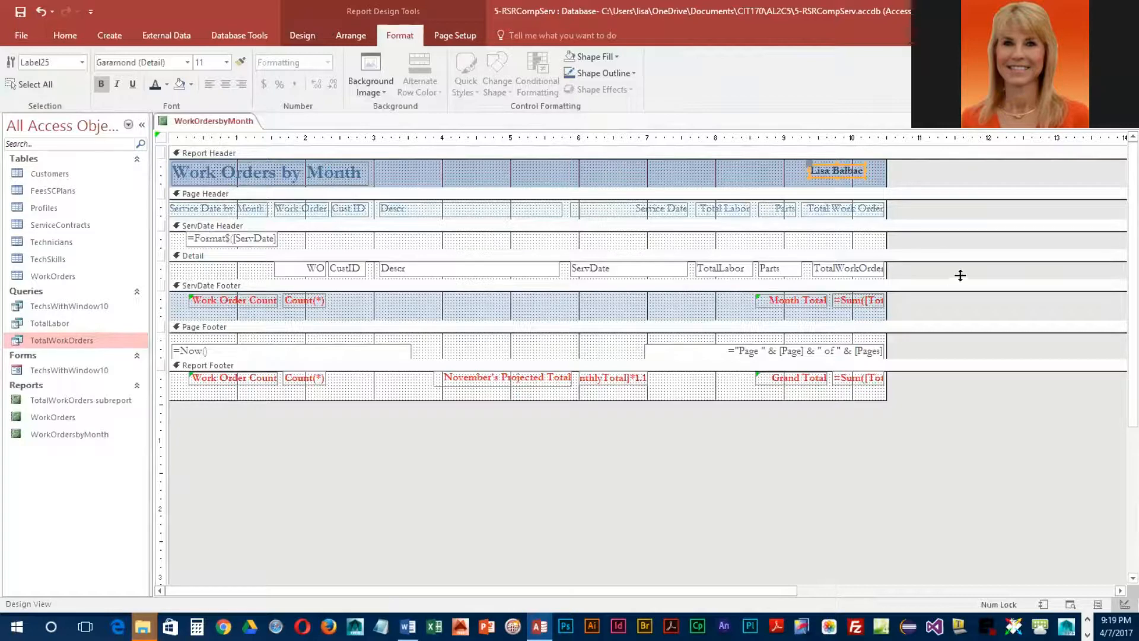
{"action": "left_click_drag", "start_coordinate": [863, 170], "coordinate": [876, 171]}
Step: Align the bottom edges of the name label and the Work Orders by Month title in the Report Header
{"action": "left_click", "coordinate": [334, 178], "text": "shift"}
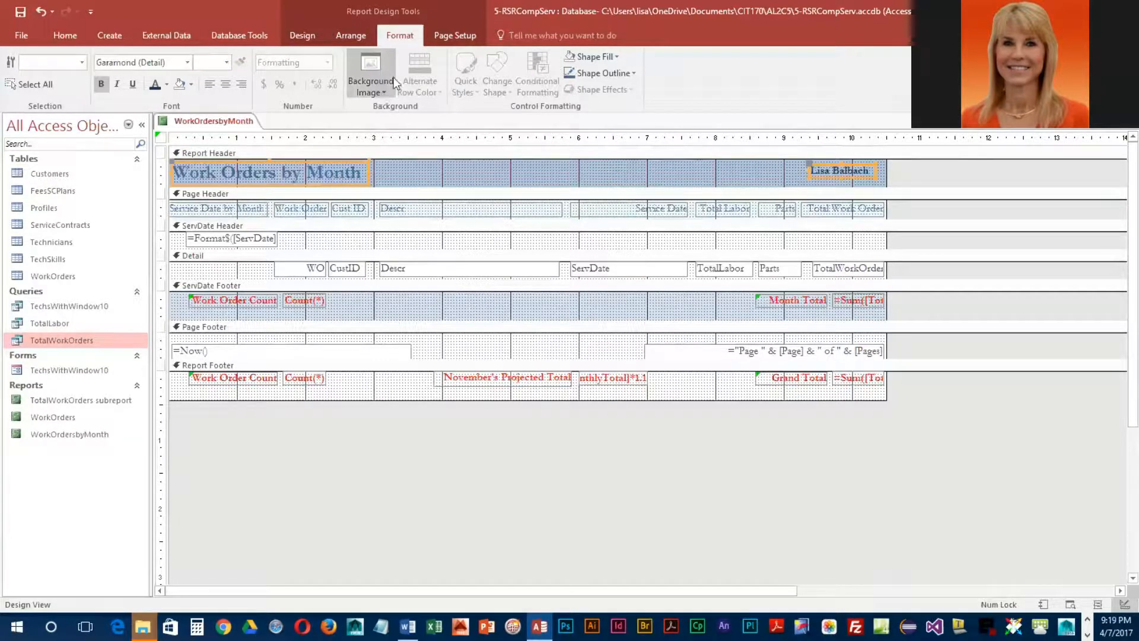
{"action": "left_click", "coordinate": [351, 35]}
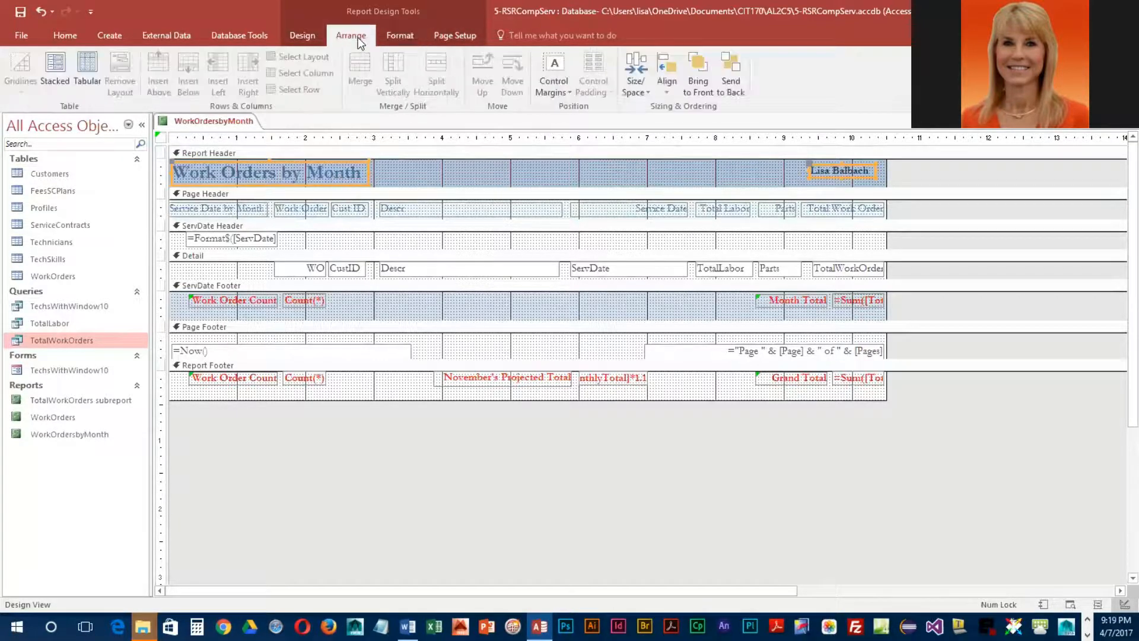
{"action": "left_click", "coordinate": [671, 87]}
{"action": "left_click", "coordinate": [682, 176]}
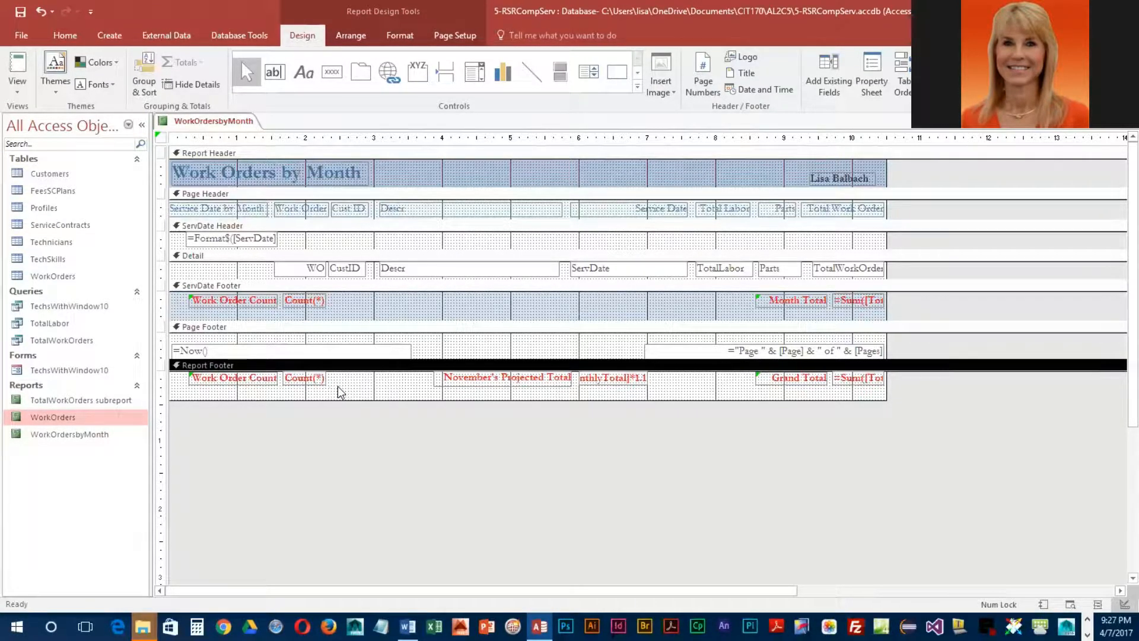
Step: Set the Report Footer section's back color to Accent 3, Lighter 80% and save the report
{"action": "left_click", "coordinate": [868, 64]}
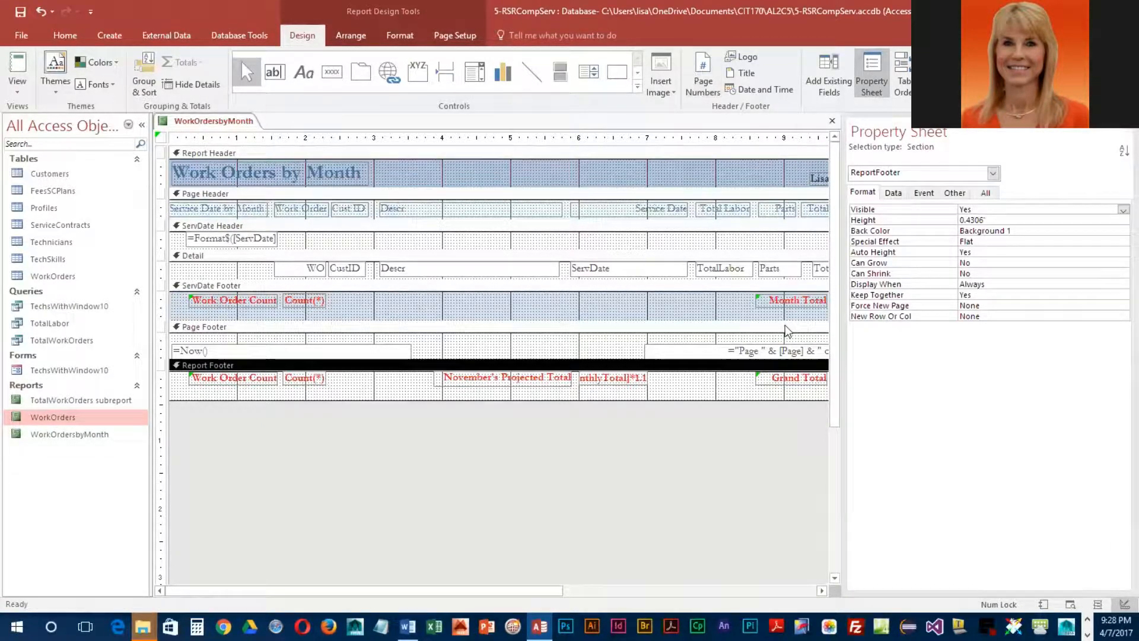
{"action": "left_click", "coordinate": [1062, 232]}
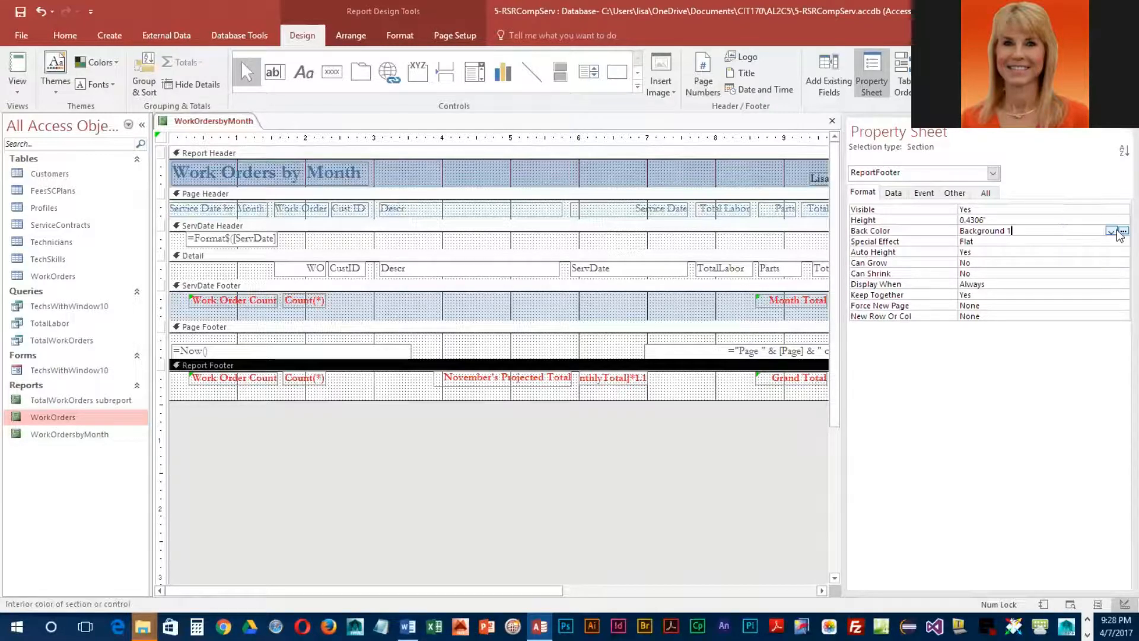
{"action": "left_click", "coordinate": [1113, 231]}
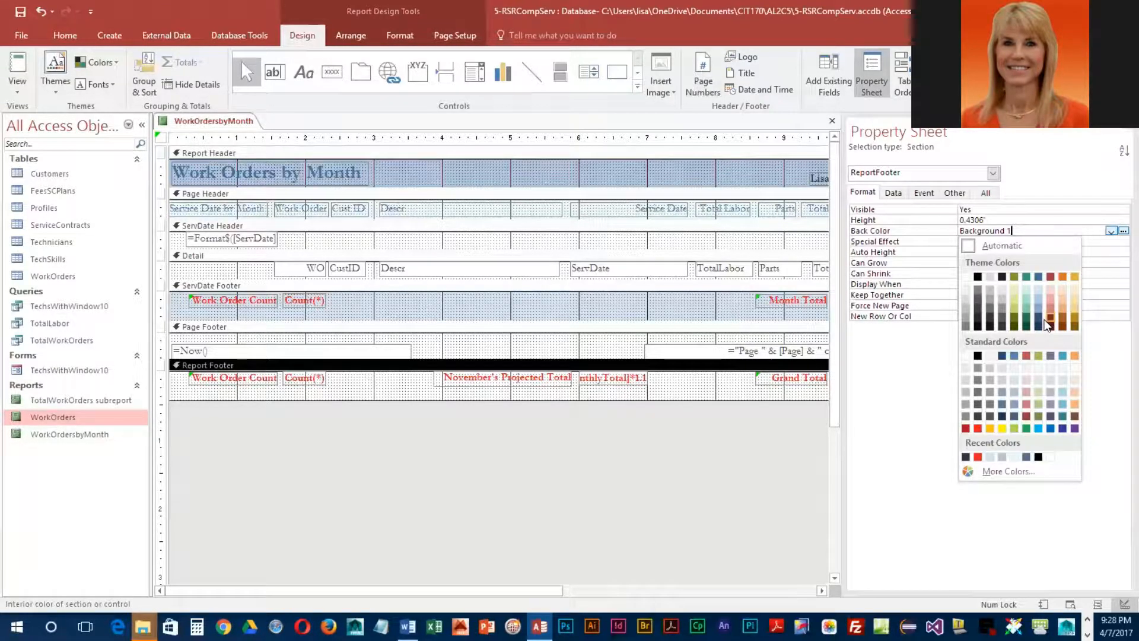
{"action": "left_click", "coordinate": [1034, 287]}
{"action": "left_click", "coordinate": [746, 389]}
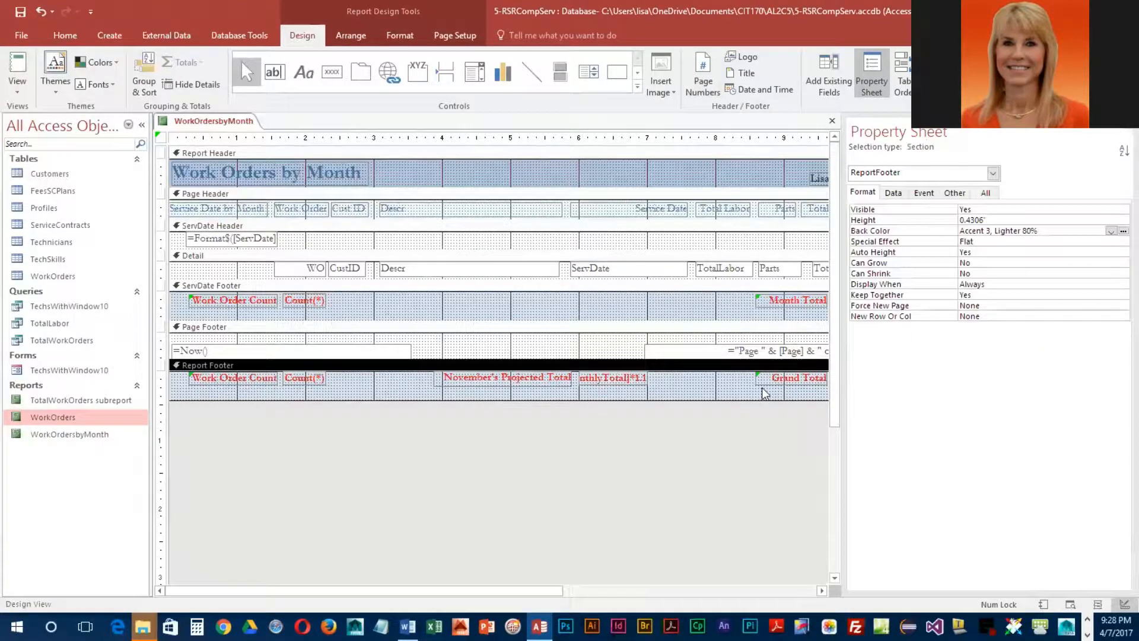
{"action": "key", "text": "F4"}
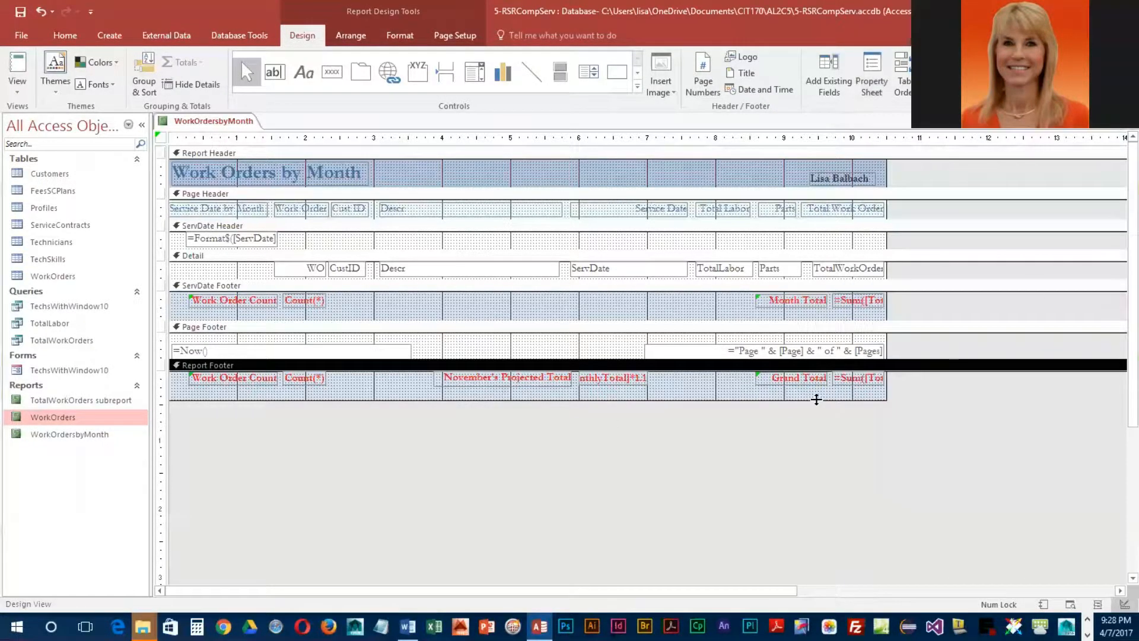
{"action": "left_click", "coordinate": [17, 12]}
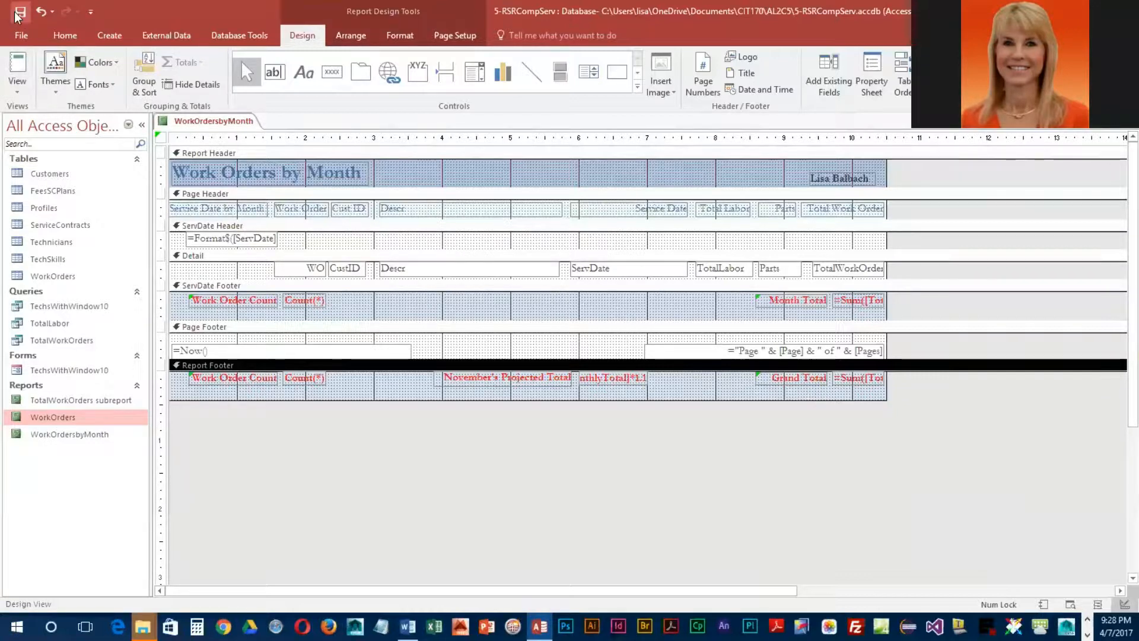
Step: Preview the report as printed, check the layout and footer shading on all three pages, and return to the first page
{"action": "left_click", "coordinate": [17, 86]}
{"action": "left_click", "coordinate": [41, 153]}
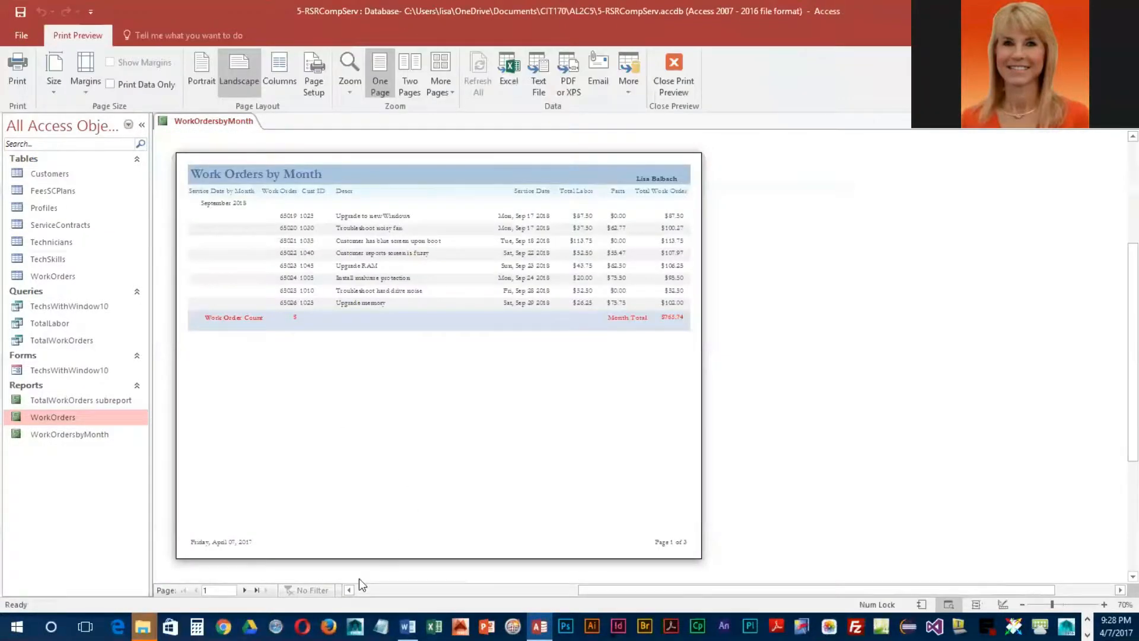
{"action": "left_click", "coordinate": [245, 590]}
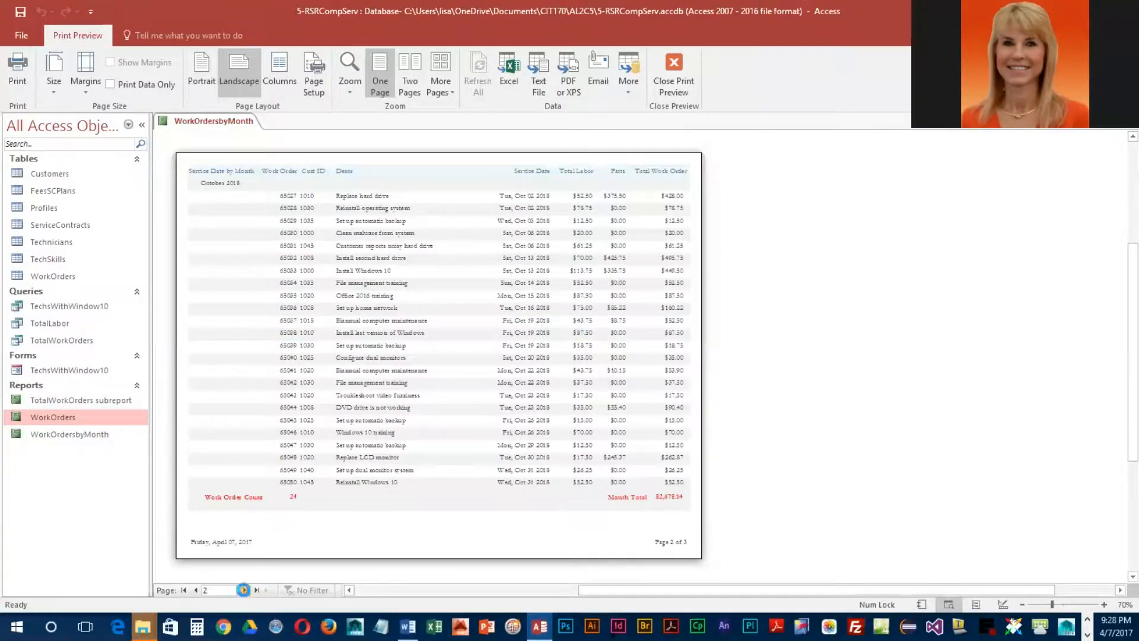
{"action": "left_click", "coordinate": [245, 590]}
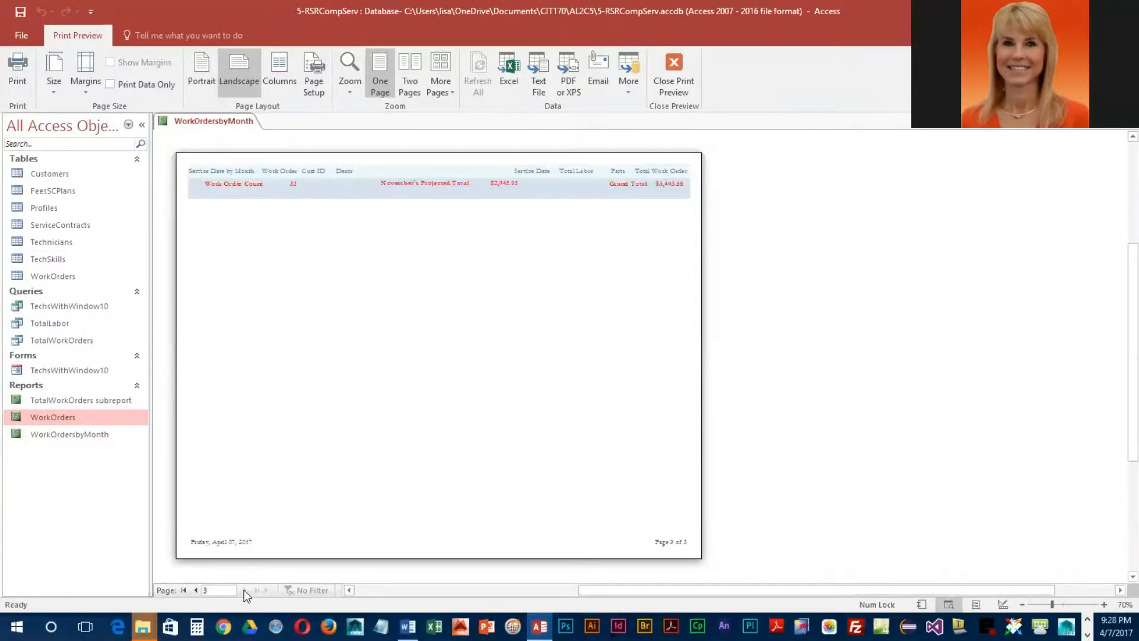
{"action": "left_click", "coordinate": [195, 591]}
{"action": "left_click", "coordinate": [195, 591]}
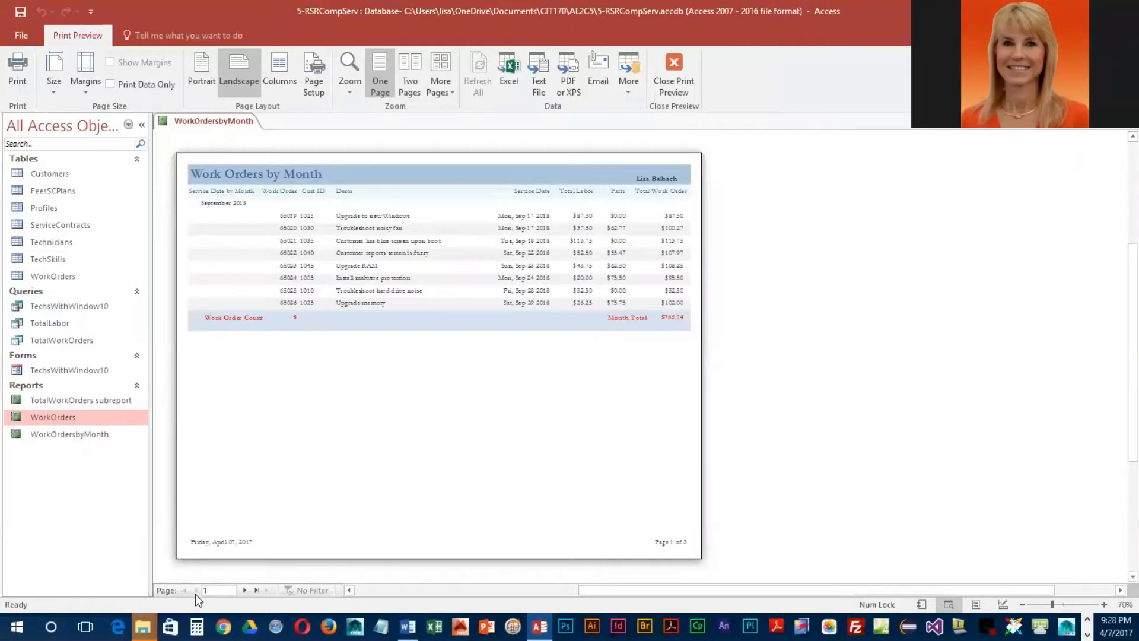